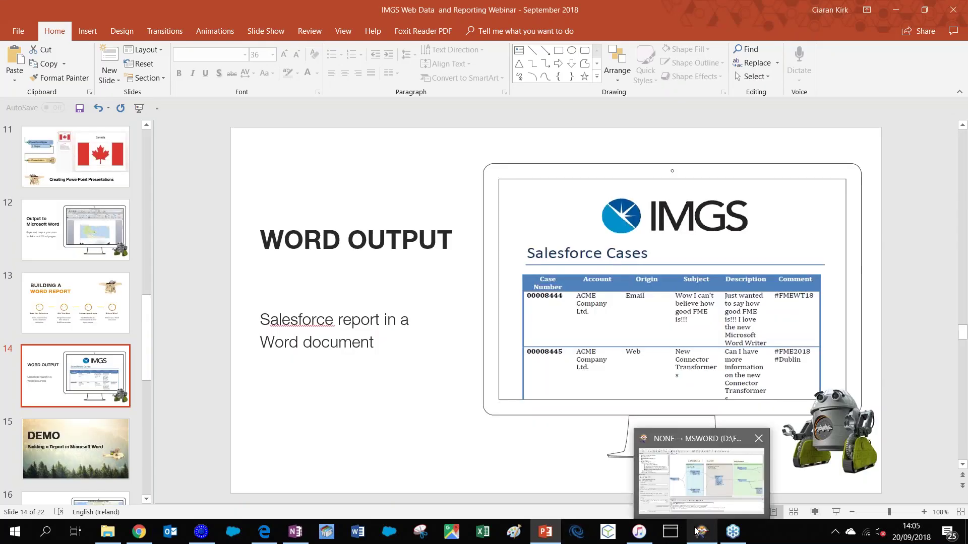
Leave the PowerPoint slides and bring up the salesforce_msword workspace in FME Workbench
{"action": "left_click", "coordinate": [696, 532]}
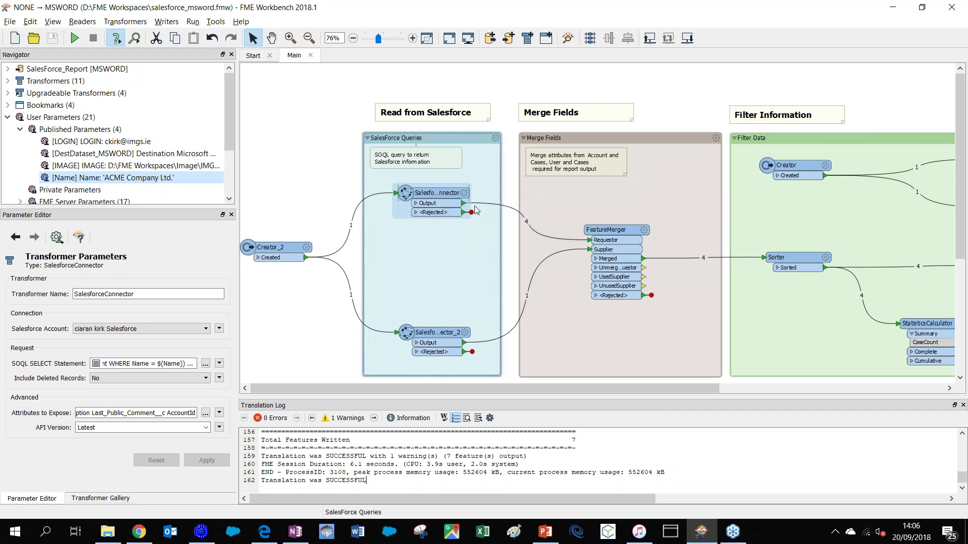
{"action": "left_click", "coordinate": [466, 194]}
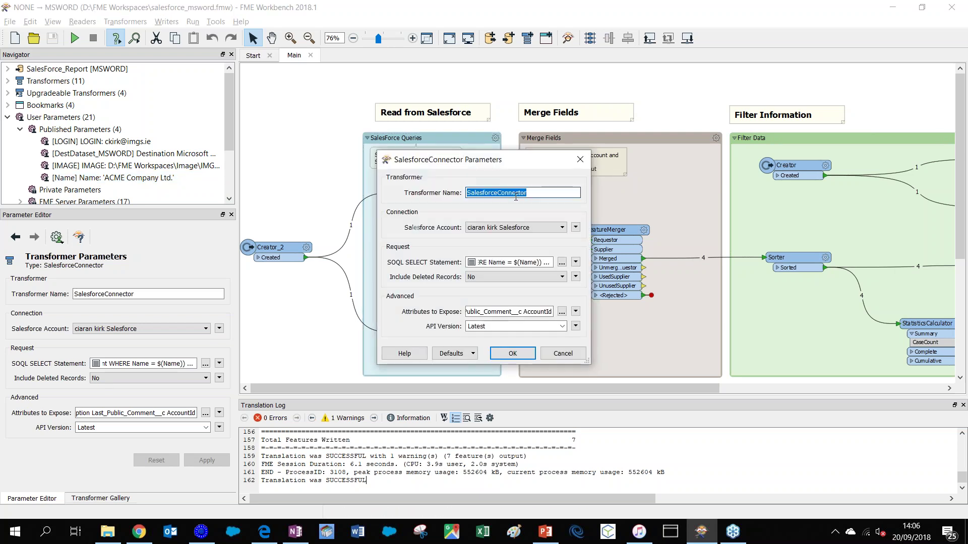
{"action": "left_click", "coordinate": [514, 228]}
{"action": "left_click", "coordinate": [498, 241]}
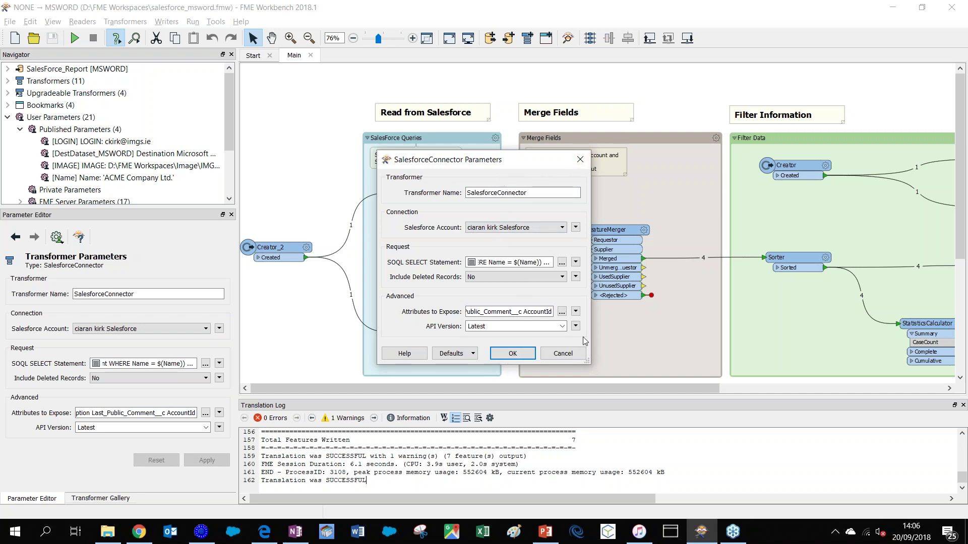
{"action": "left_click", "coordinate": [556, 359]}
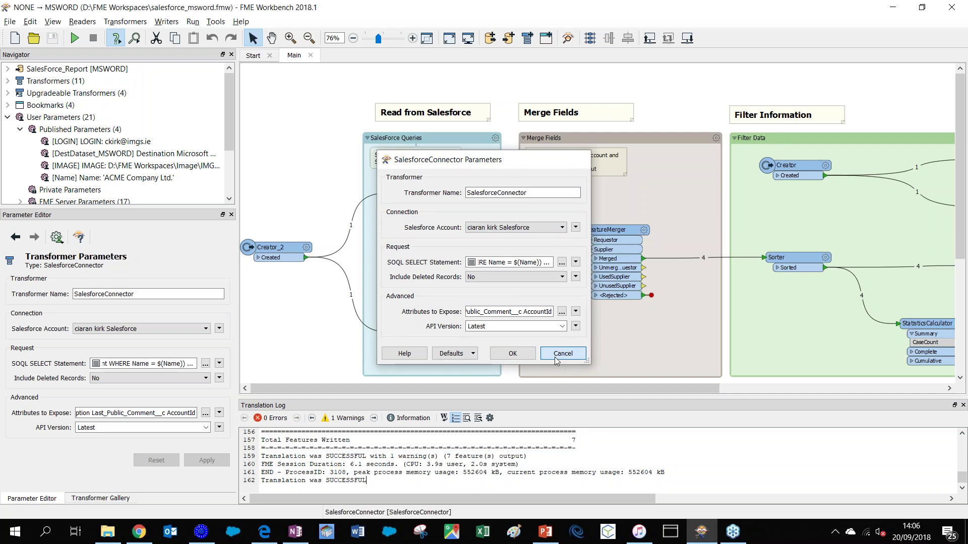
{"action": "left_click", "coordinate": [556, 359]}
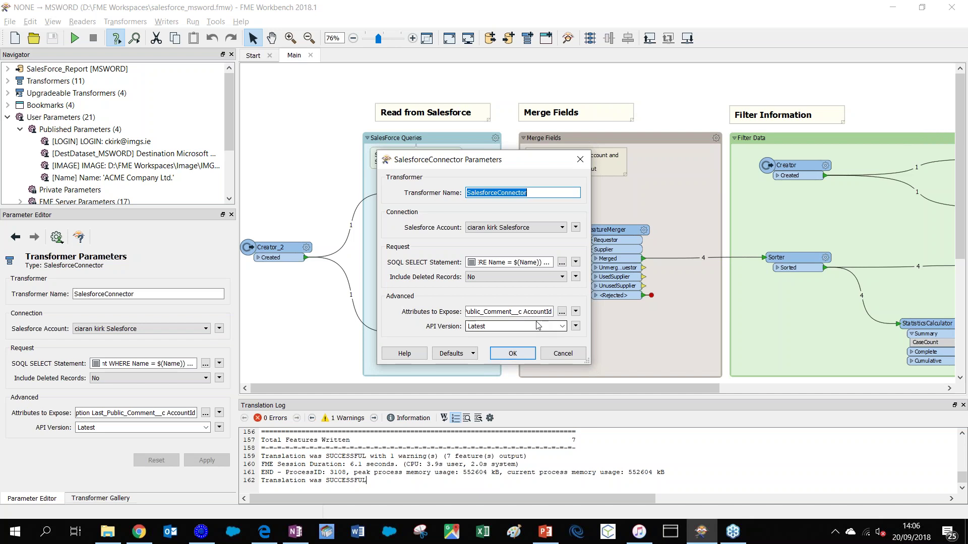
{"action": "left_click", "coordinate": [513, 357]}
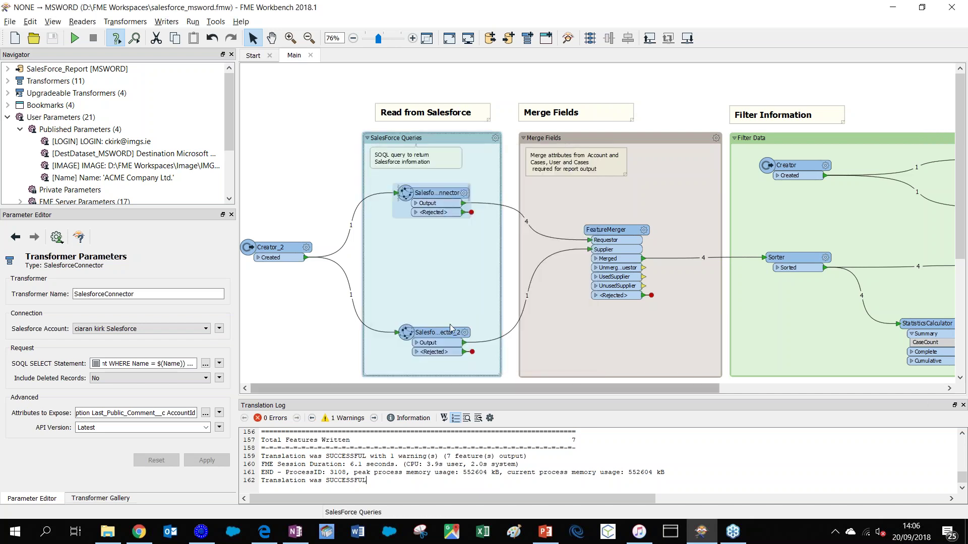
{"action": "left_click", "coordinate": [464, 194]}
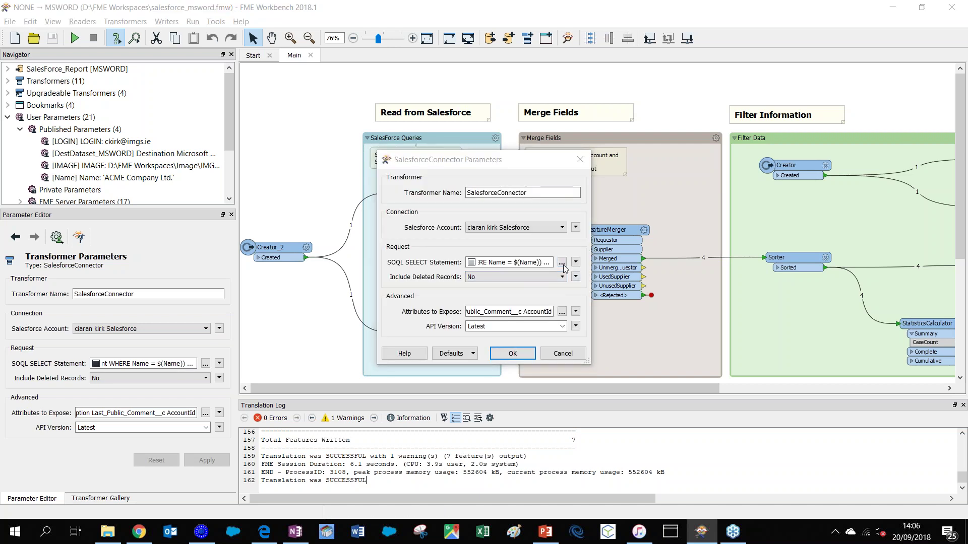
{"action": "left_click", "coordinate": [562, 263]}
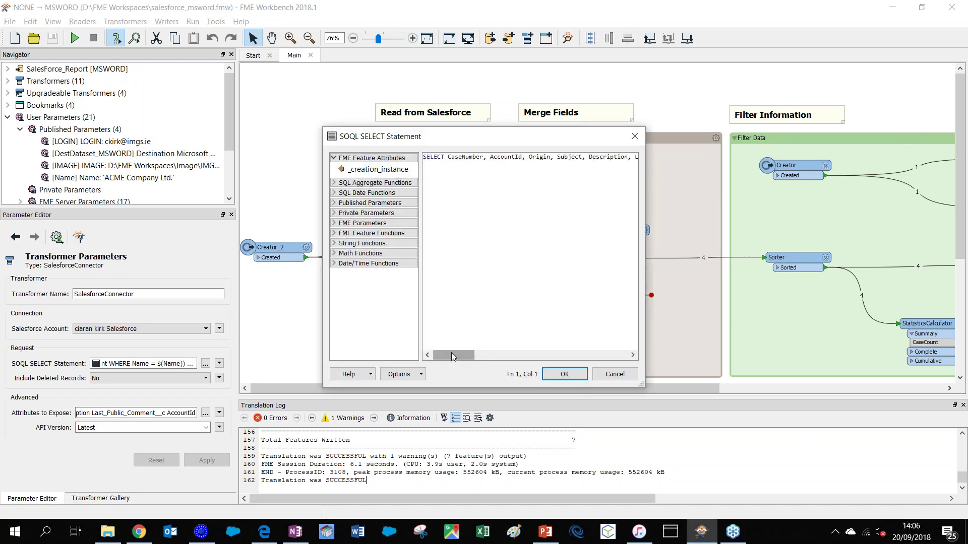
{"action": "left_click_drag", "start_coordinate": [452, 353], "coordinate": [523, 348]}
{"action": "left_click", "coordinate": [525, 157]}
{"action": "double_click", "coordinate": [612, 156]}
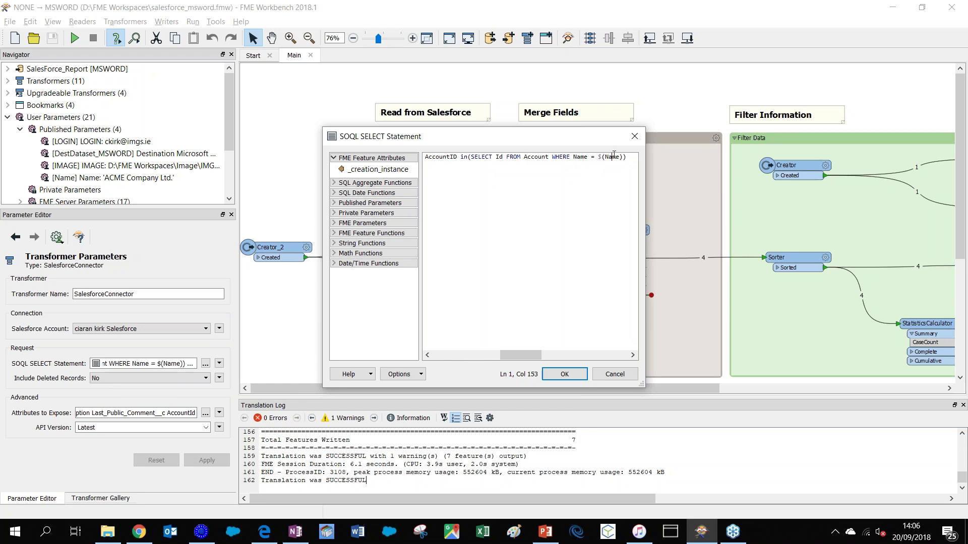
{"action": "left_click", "coordinate": [612, 375]}
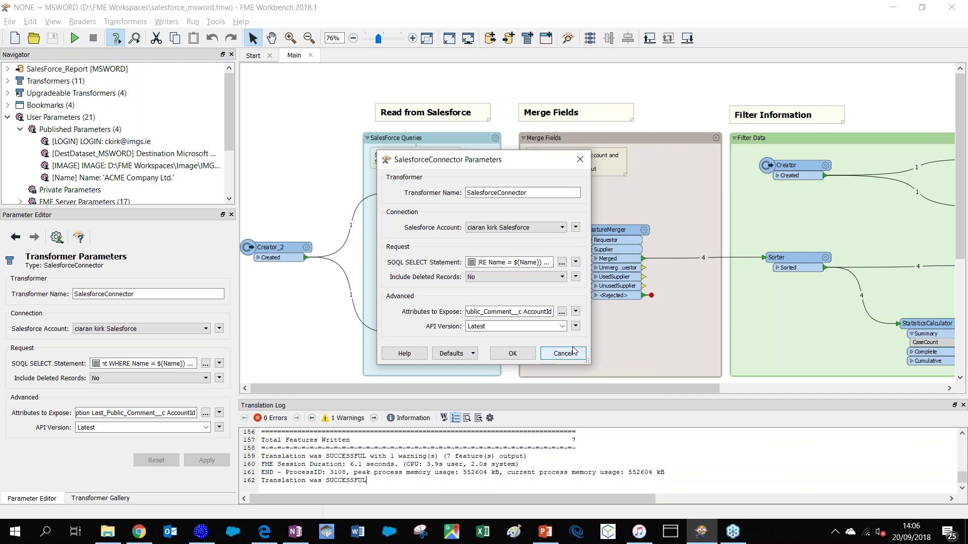
{"action": "left_click", "coordinate": [563, 354]}
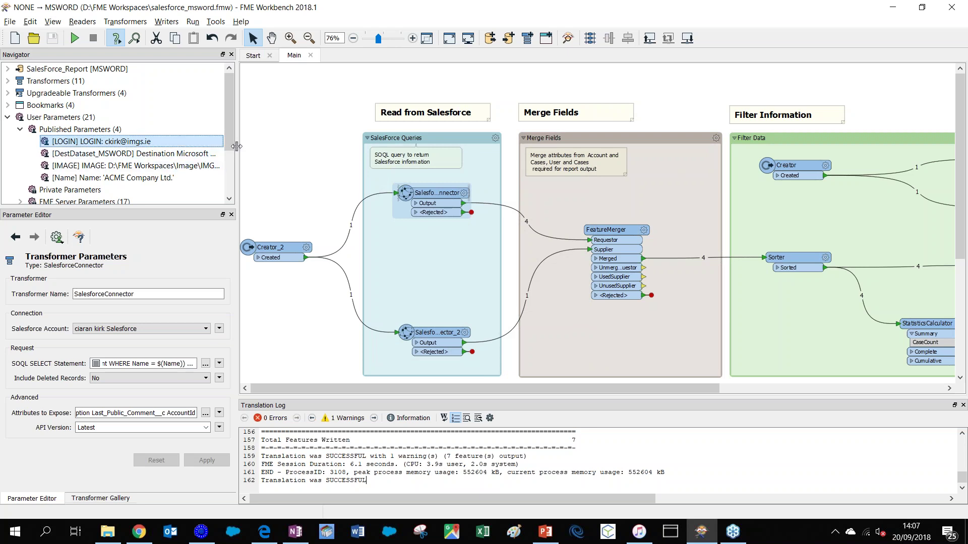
Widen the parameter lists and inspect SalesforceConnector_2's SOQL selecting Id, Name where Name = $(Name)
{"action": "left_click_drag", "start_coordinate": [236, 146], "coordinate": [529, 176]}
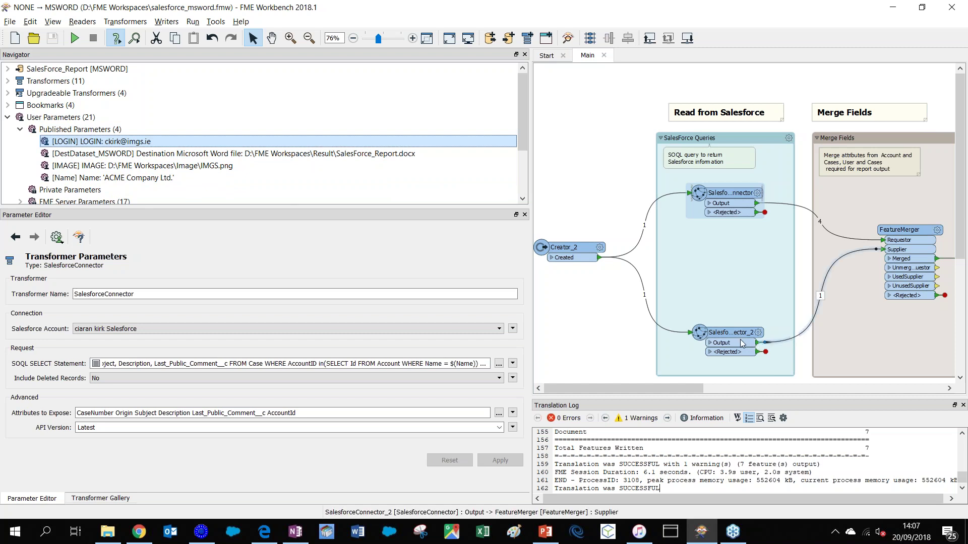
{"action": "left_click", "coordinate": [757, 333]}
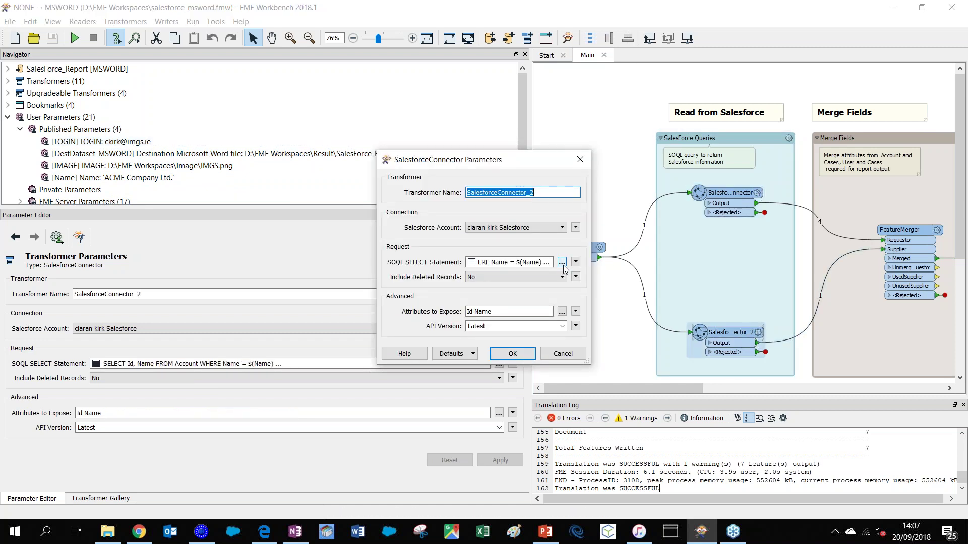
{"action": "left_click", "coordinate": [561, 262]}
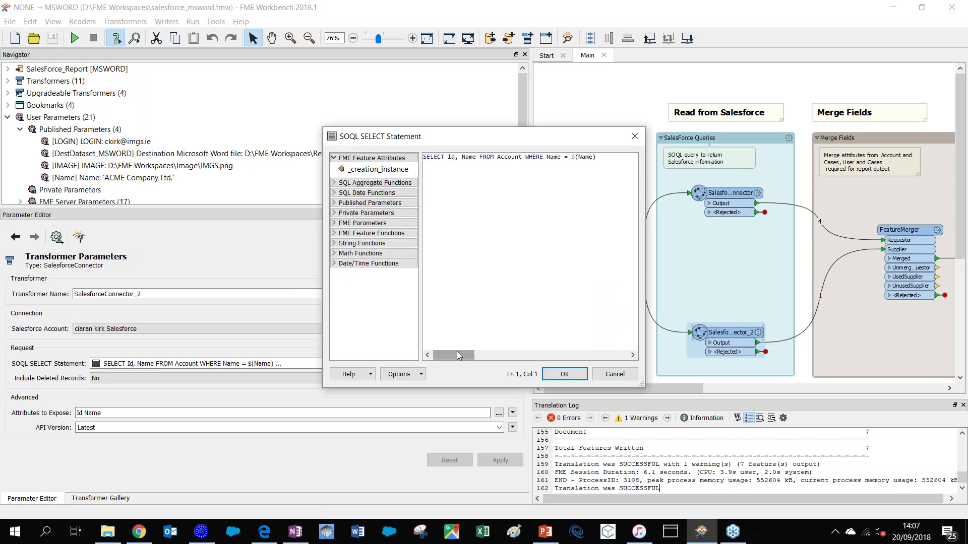
{"action": "left_click_drag", "start_coordinate": [457, 353], "coordinate": [459, 352]}
{"action": "left_click", "coordinate": [469, 157]}
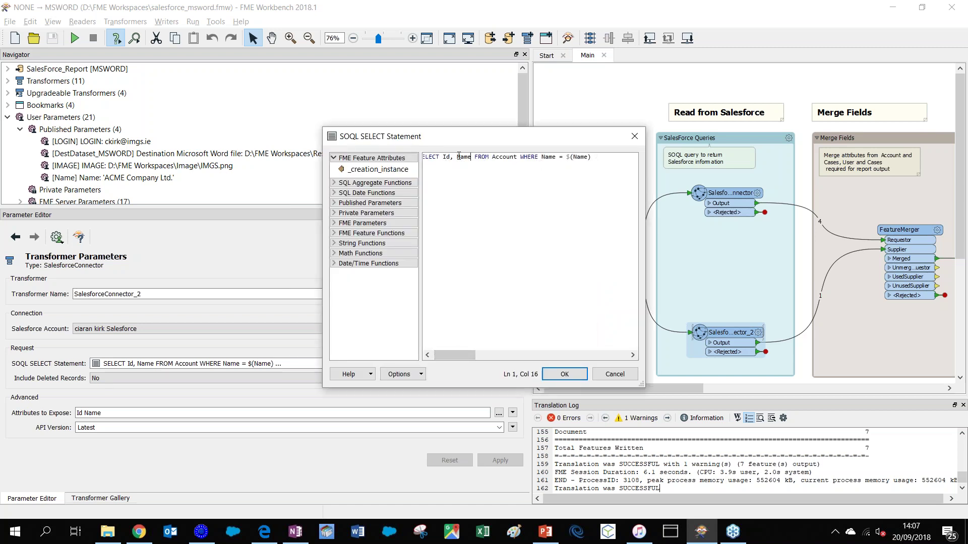
{"action": "left_click", "coordinate": [601, 373]}
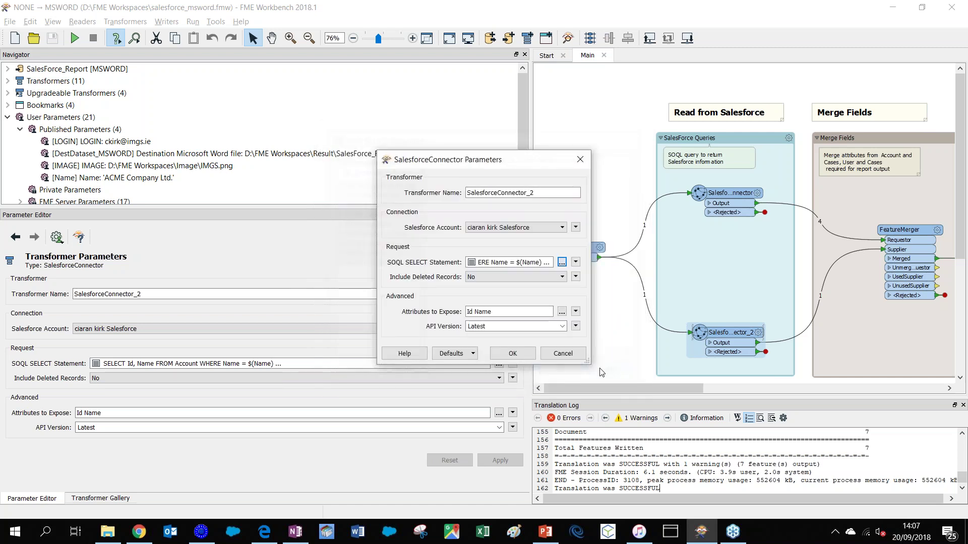
{"action": "left_click", "coordinate": [561, 353]}
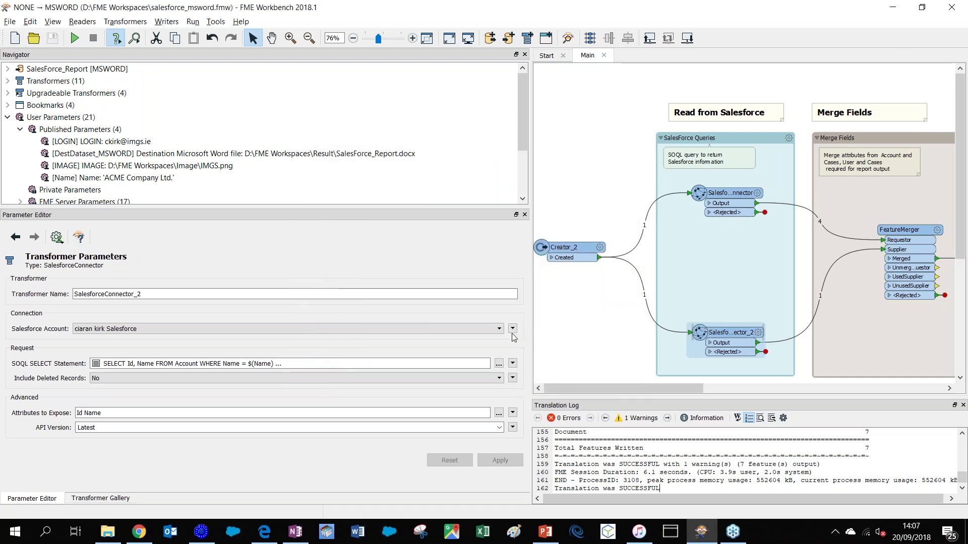
Browse to D:\FME Workspaces\Result in File Explorer and open SalesForce_Report in Word
{"action": "left_click", "coordinate": [103, 534]}
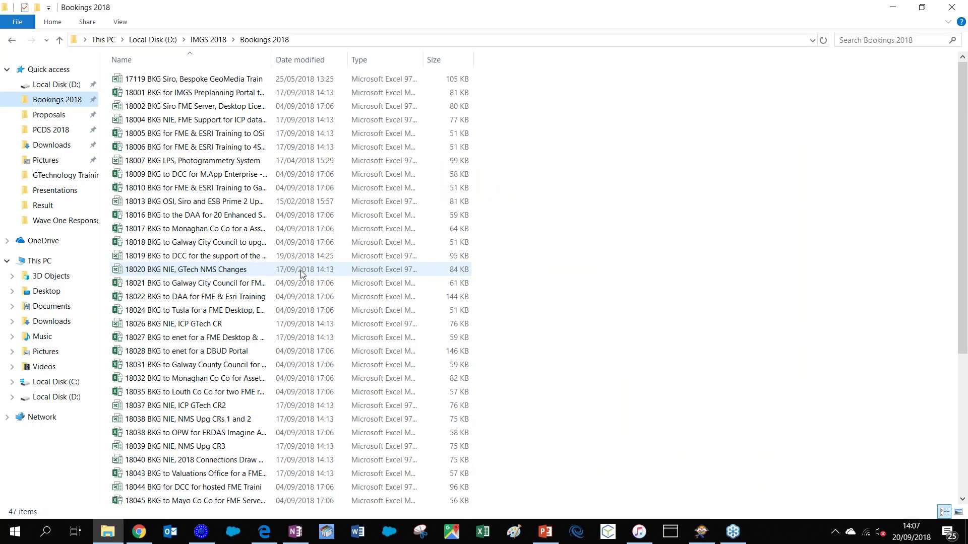
{"action": "left_click", "coordinate": [153, 40]}
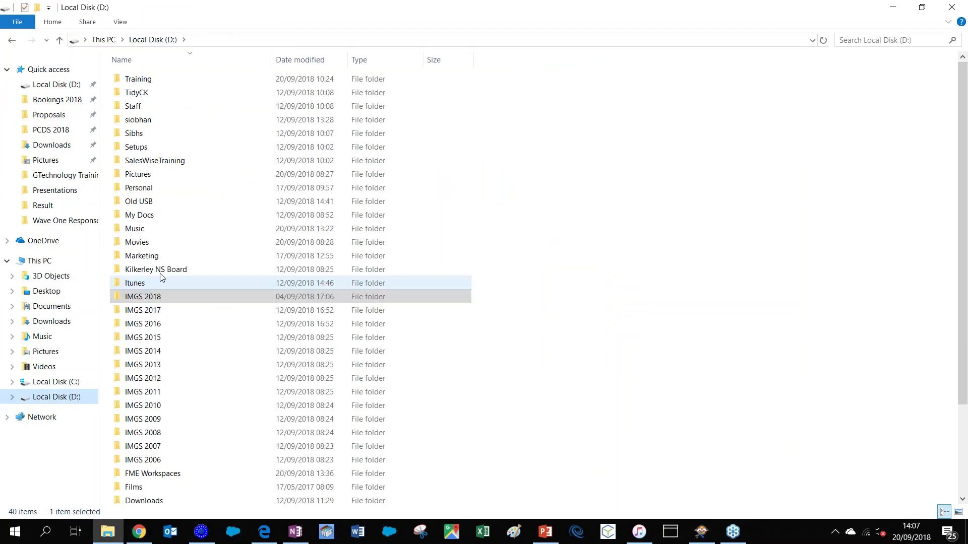
{"action": "double_click", "coordinate": [158, 475]}
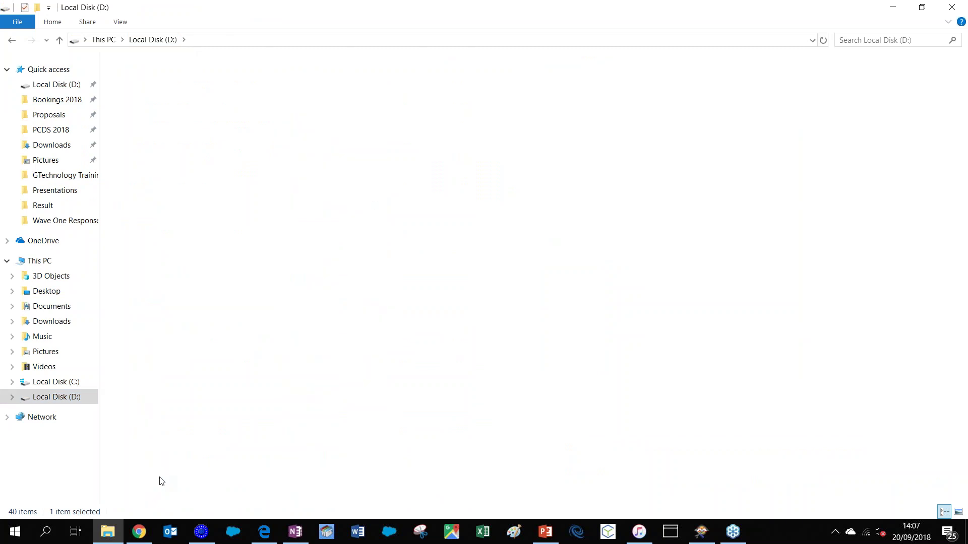
{"action": "double_click", "coordinate": [156, 105]}
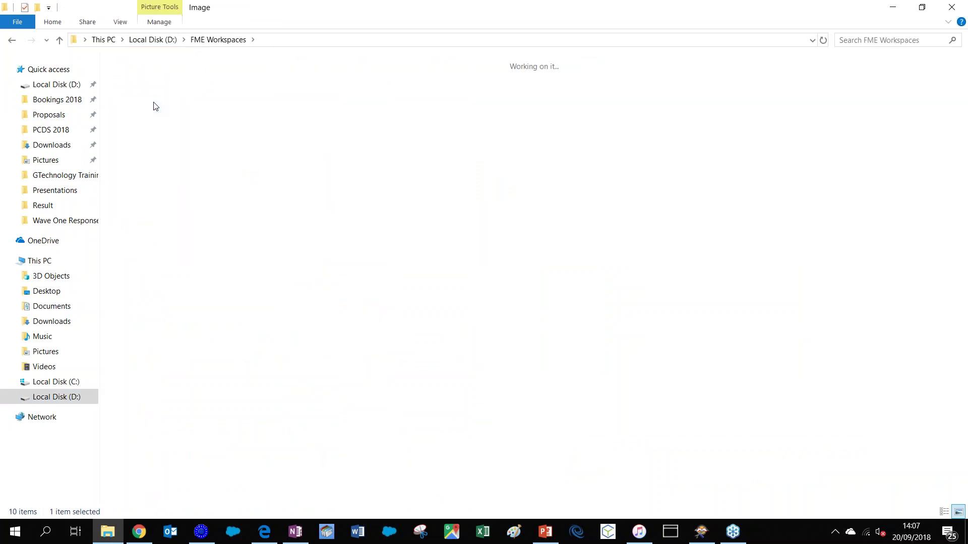
{"action": "left_click", "coordinate": [12, 41]}
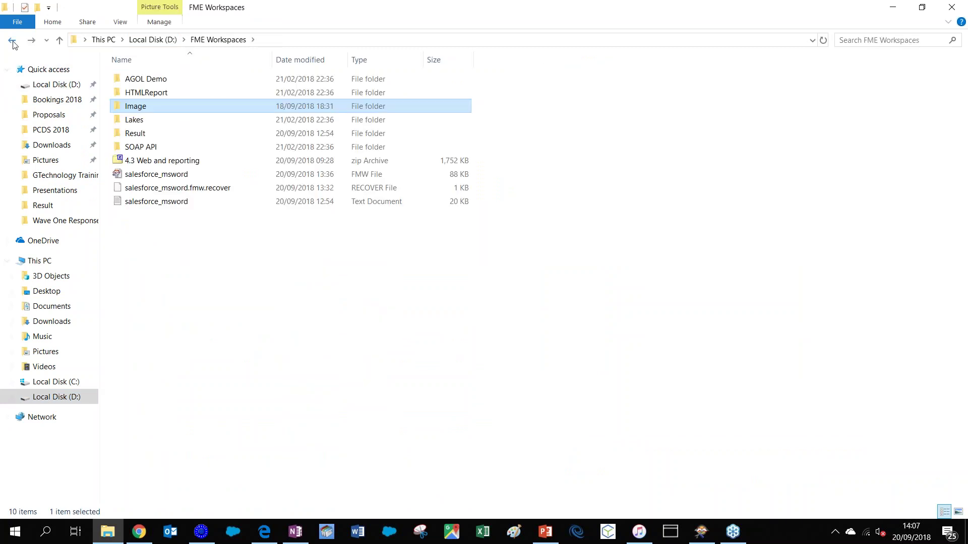
{"action": "double_click", "coordinate": [147, 134]}
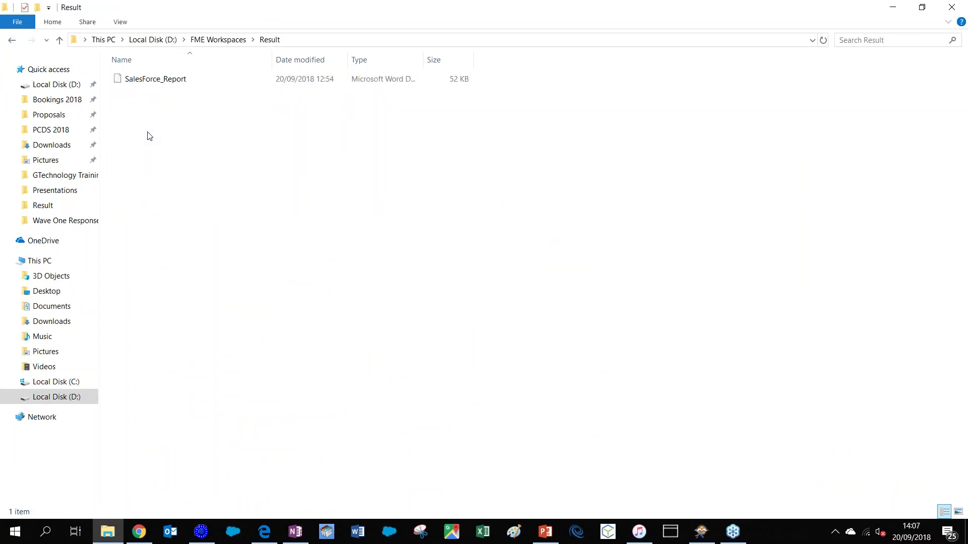
{"action": "left_click", "coordinate": [165, 81]}
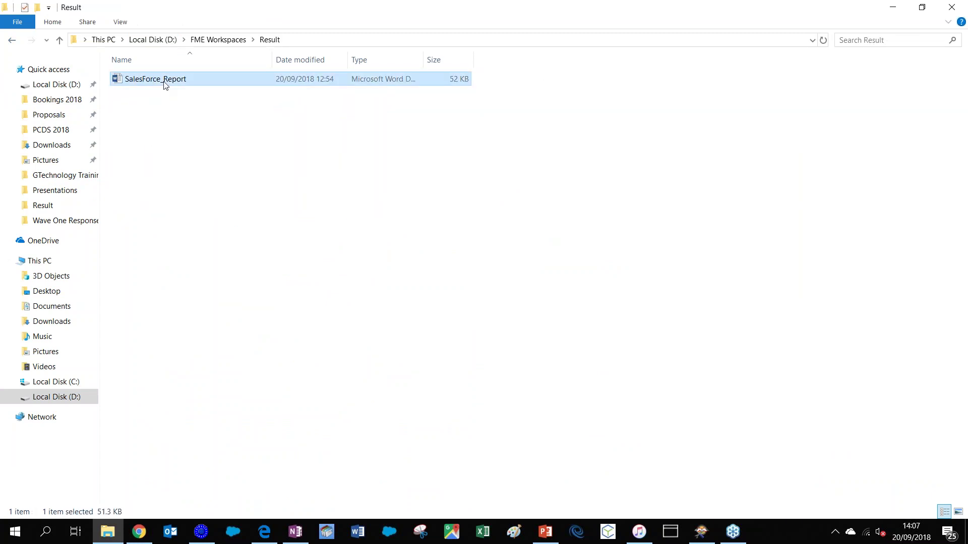
{"action": "double_click", "coordinate": [164, 81]}
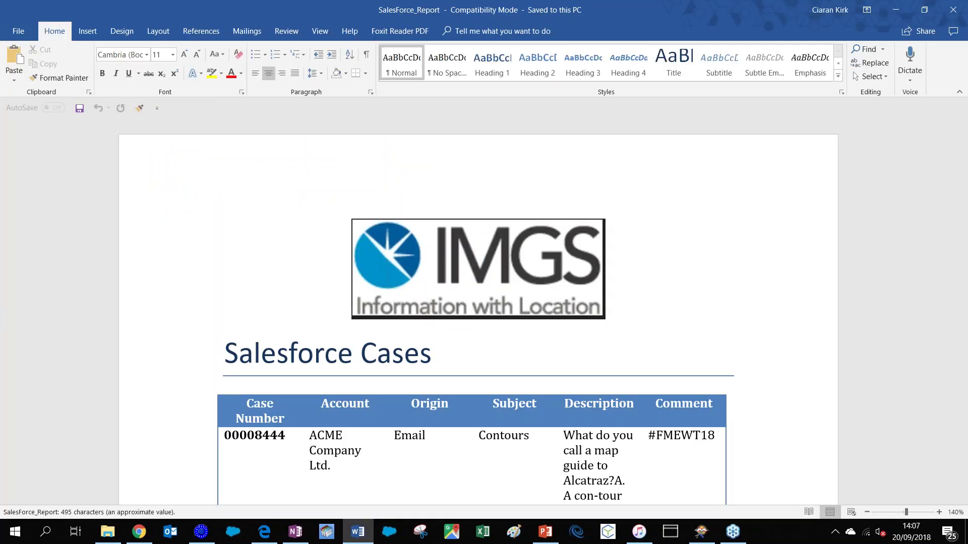
{"action": "left_click", "coordinate": [87, 31]}
{"action": "scroll", "coordinate": [688, 304], "scroll_direction": "down", "scroll_amount": 4}
{"action": "scroll", "coordinate": [688, 305], "scroll_direction": "down", "scroll_amount": 6}
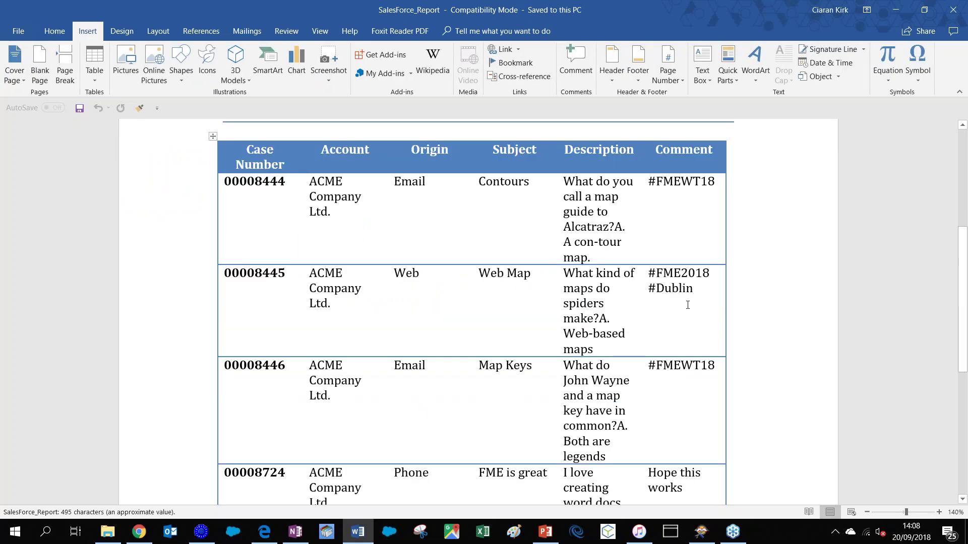
{"action": "left_click_drag", "start_coordinate": [272, 256], "coordinate": [393, 271]}
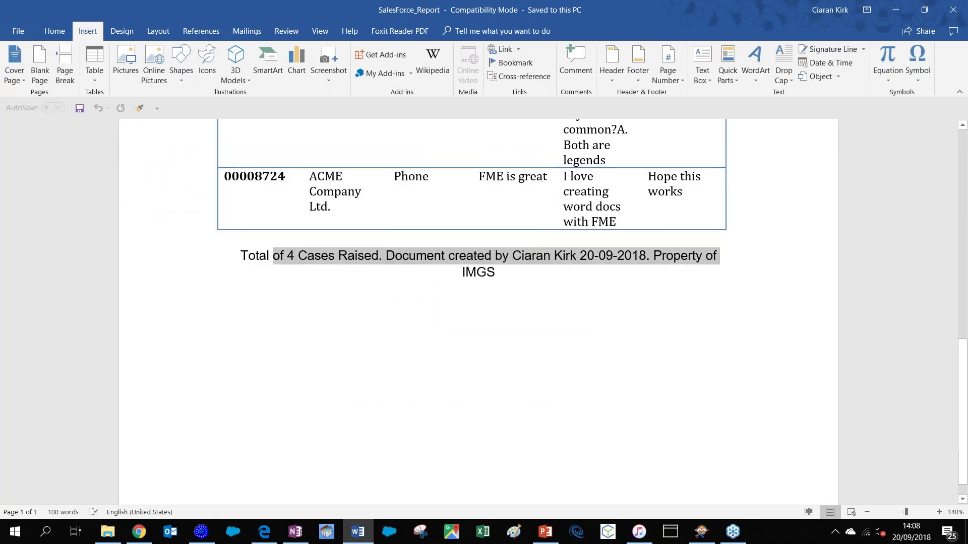
{"action": "scroll", "coordinate": [472, 302], "scroll_direction": "up", "scroll_amount": 4}
{"action": "scroll", "coordinate": [472, 302], "scroll_direction": "down", "scroll_amount": 2}
{"action": "left_click_drag", "start_coordinate": [240, 383], "coordinate": [559, 440]}
{"action": "left_click", "coordinate": [368, 480]}
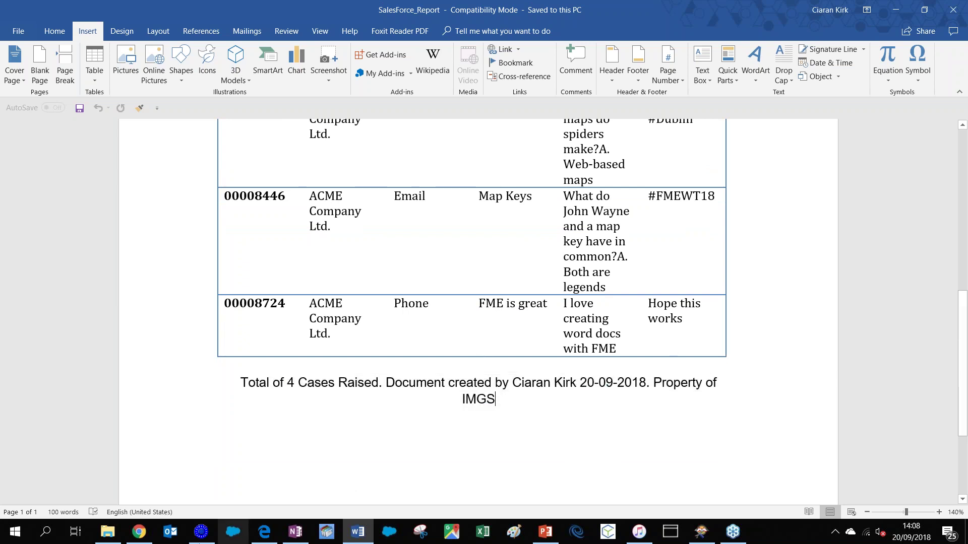
{"action": "scroll", "coordinate": [603, 275], "scroll_direction": "up", "scroll_amount": 5}
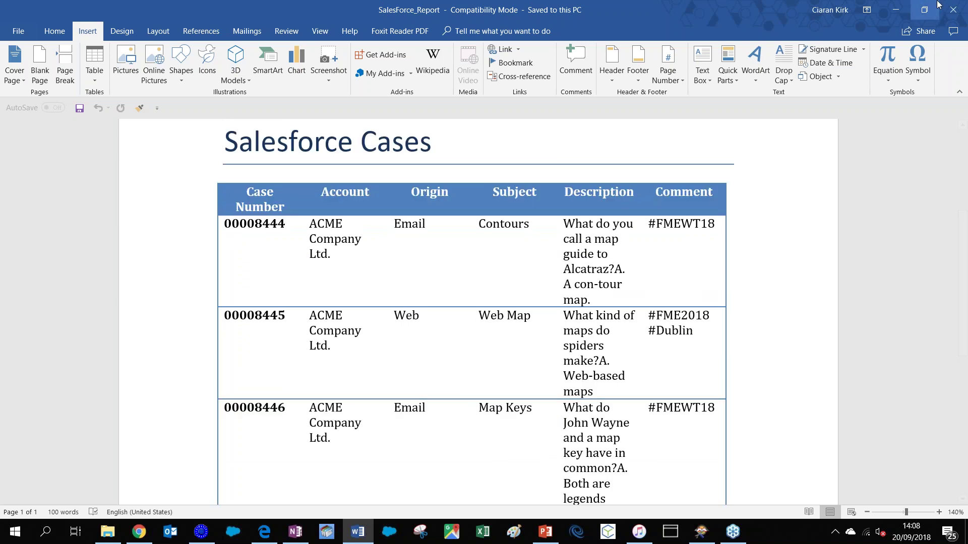
{"action": "triple_click", "coordinate": [246, 165]}
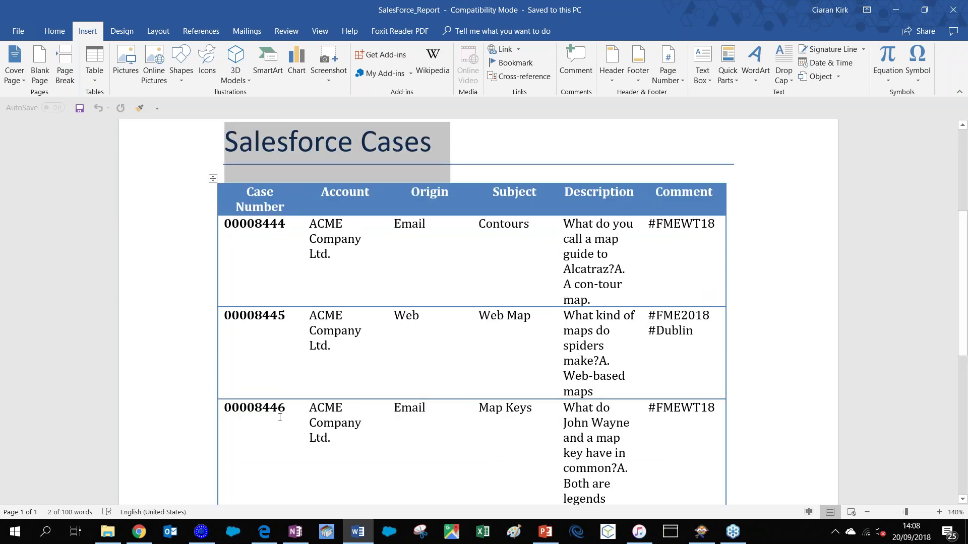
{"action": "scroll", "coordinate": [280, 417], "scroll_direction": "down", "scroll_amount": 3}
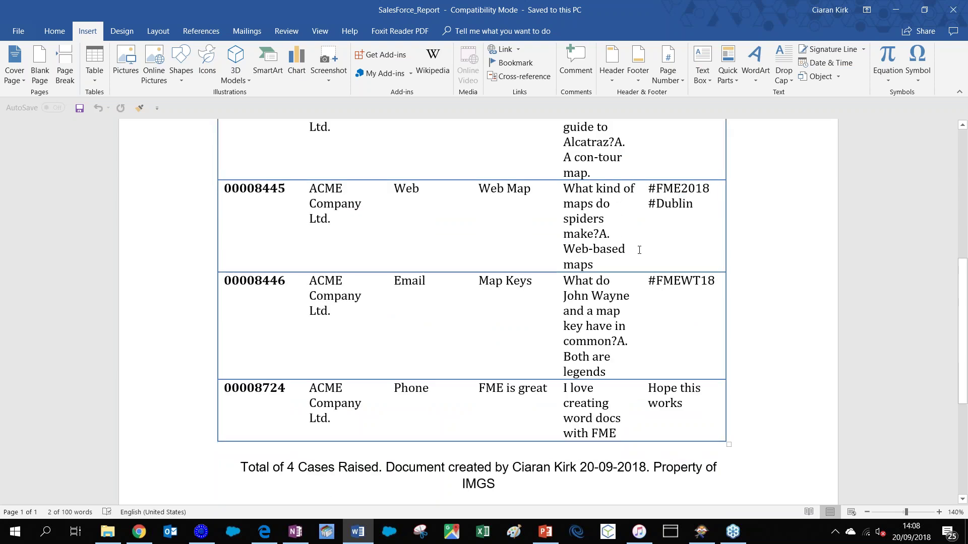
{"action": "scroll", "coordinate": [639, 250], "scroll_direction": "up", "scroll_amount": 2}
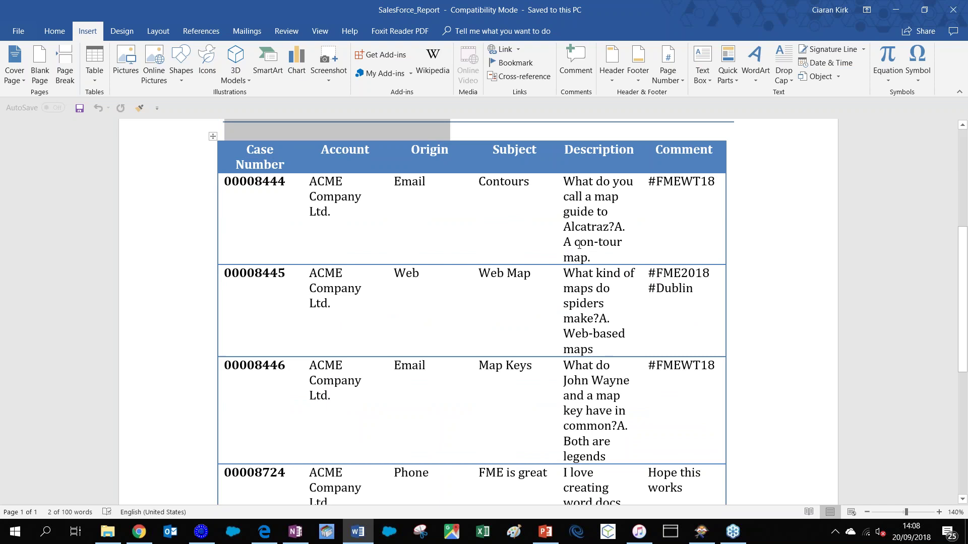
{"action": "scroll", "coordinate": [658, 350], "scroll_direction": "down", "scroll_amount": 5}
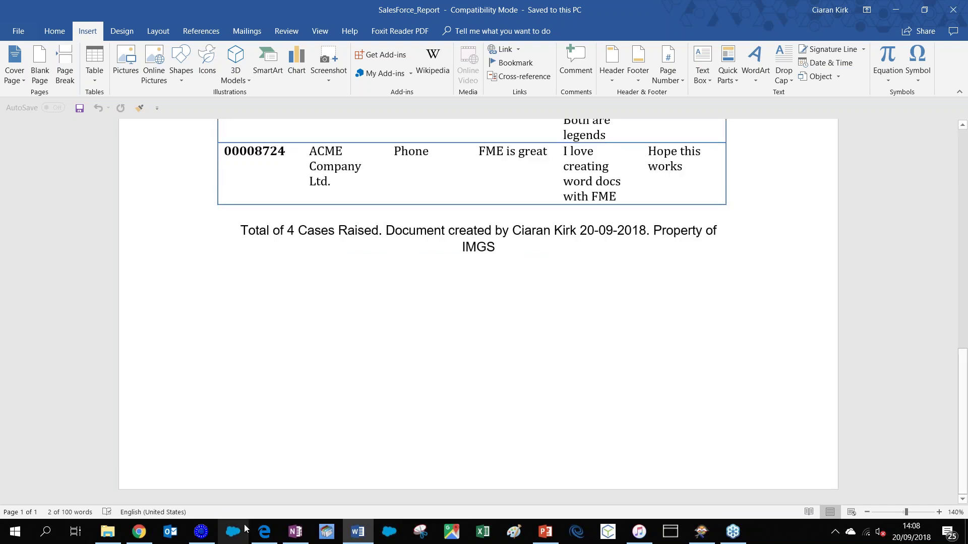
Reload Salesforce in Edge, log in, and show the ACME Company Ltd. account's three cases
{"action": "left_click", "coordinate": [268, 536]}
{"action": "left_click", "coordinate": [268, 34]}
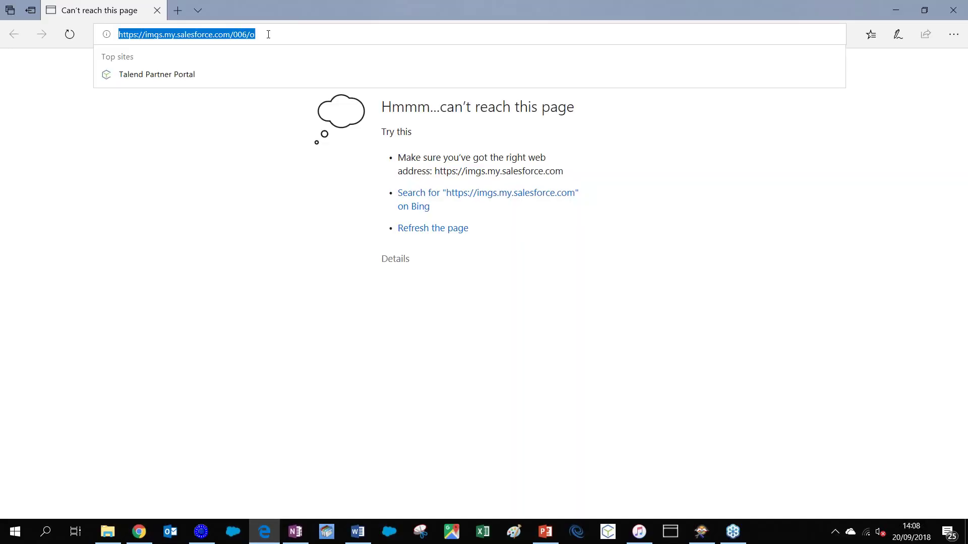
{"action": "key", "text": "Return"}
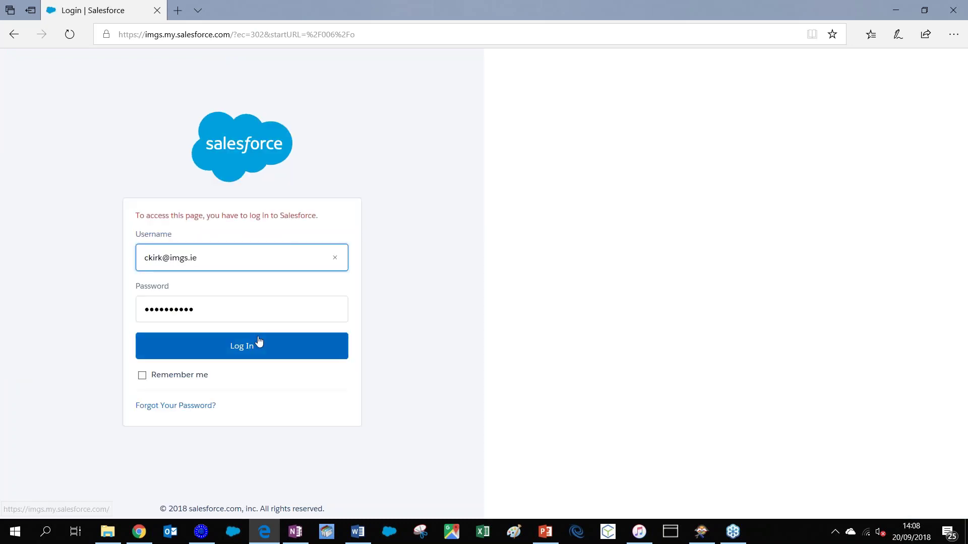
{"action": "left_click", "coordinate": [234, 348]}
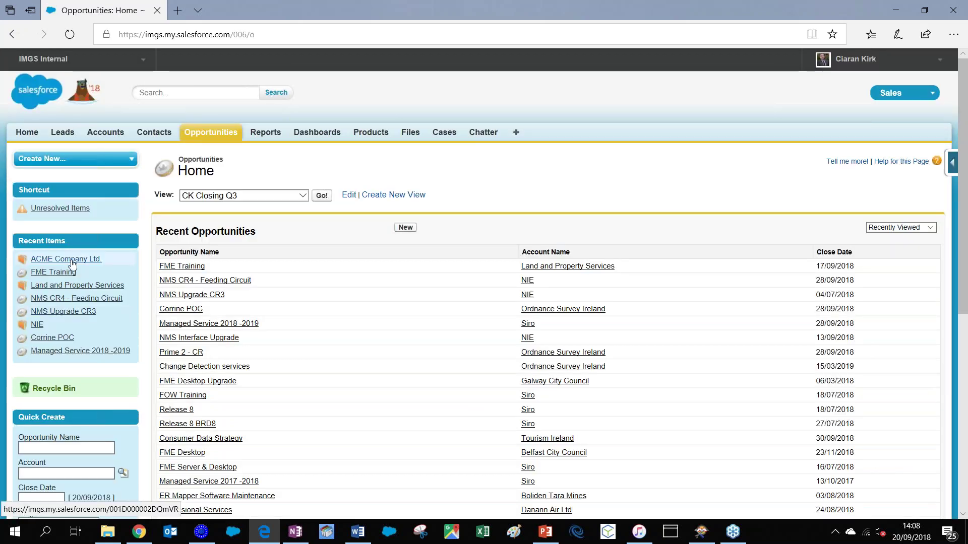
{"action": "left_click", "coordinate": [73, 260]}
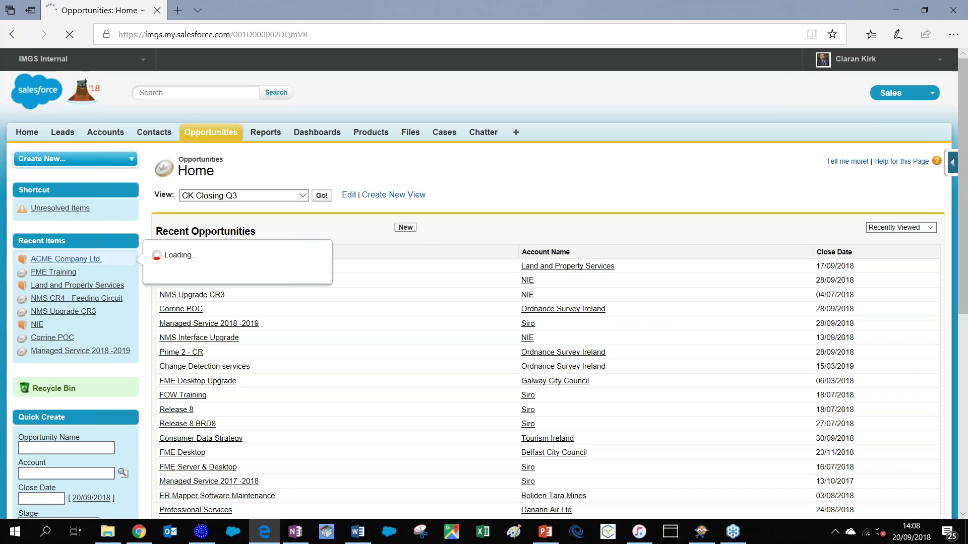
{"action": "scroll", "coordinate": [803, 349], "scroll_direction": "down", "scroll_amount": 20}
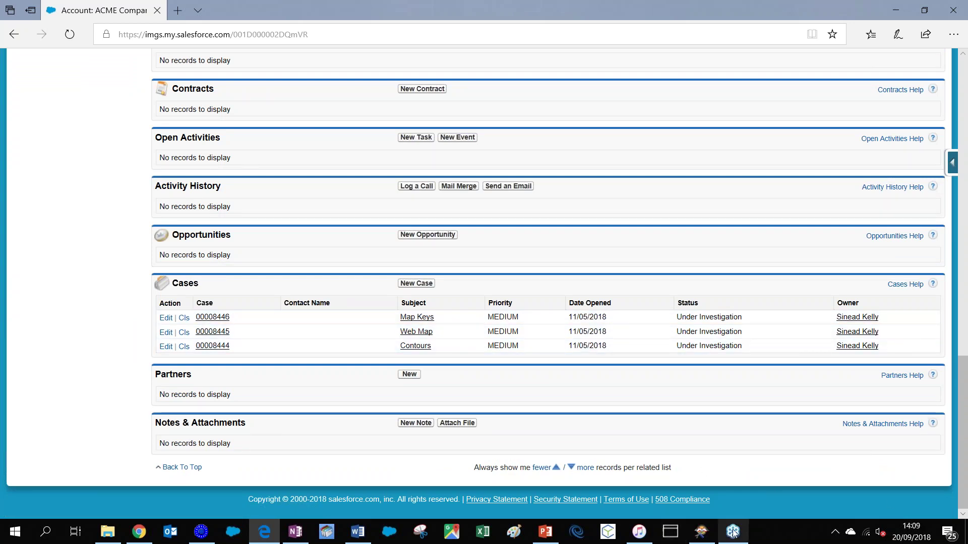
Widen the workflow canvas, then close the Word report and the empty browser window
{"action": "left_click", "coordinate": [701, 533]}
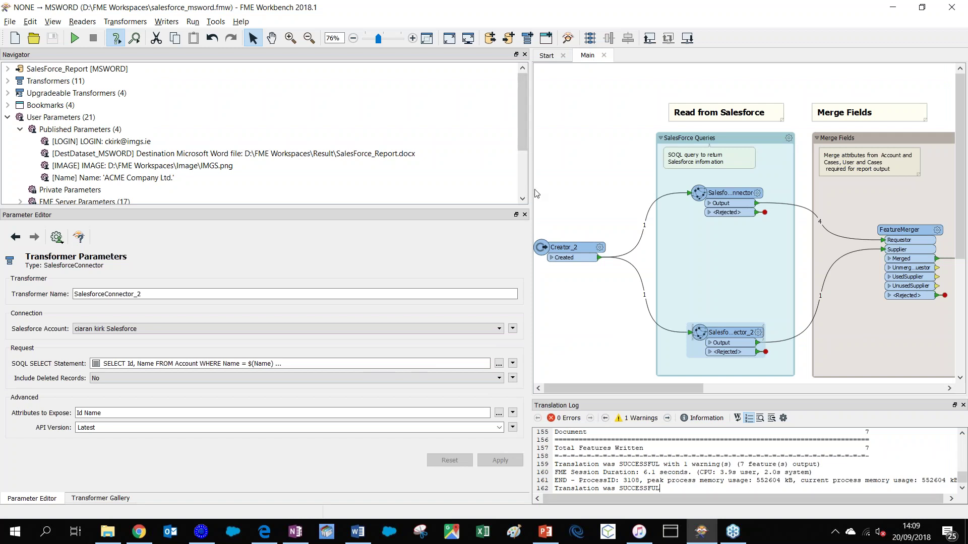
{"action": "left_click_drag", "start_coordinate": [530, 192], "coordinate": [194, 192]}
{"action": "left_click", "coordinate": [361, 536]}
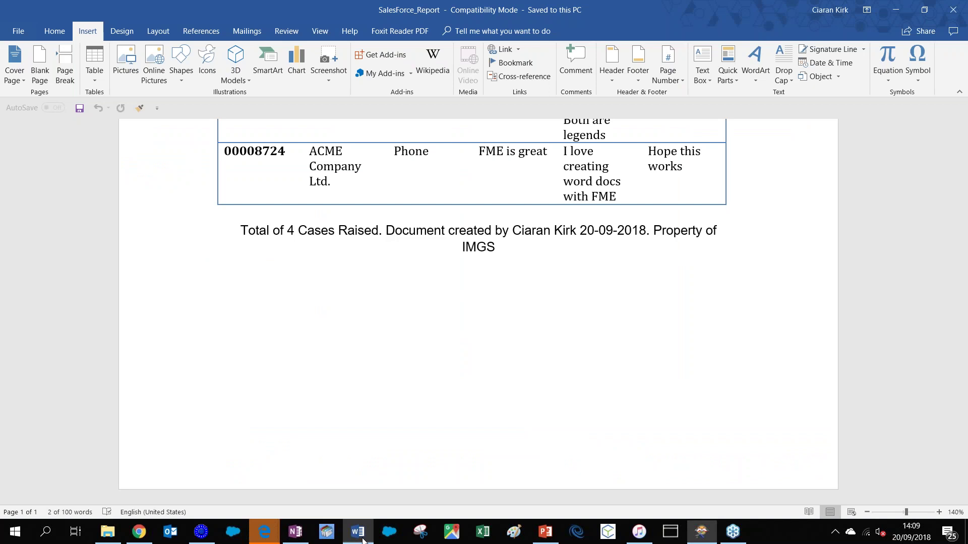
{"action": "left_click", "coordinate": [952, 8]}
{"action": "mouse_move", "coordinate": [264, 532]}
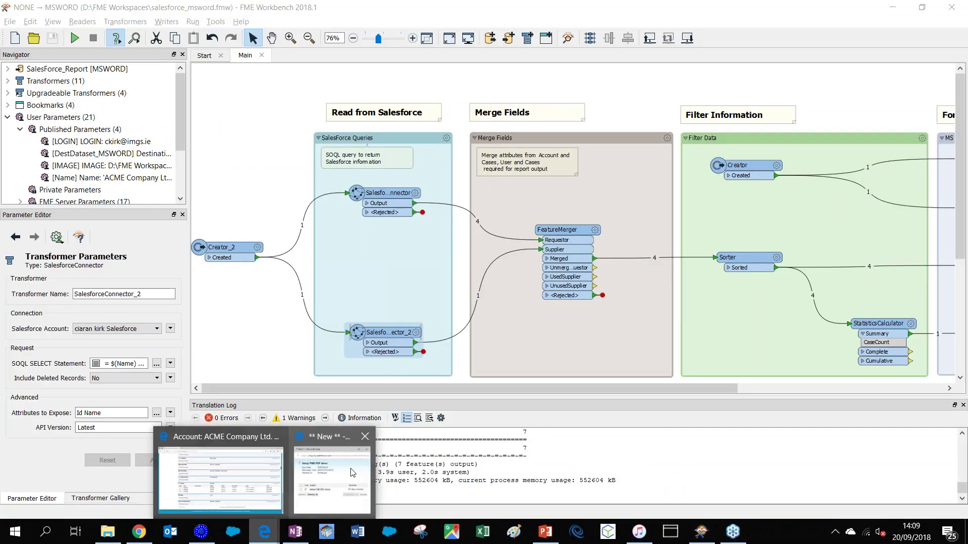
{"action": "left_click", "coordinate": [365, 436]}
{"action": "left_click", "coordinate": [282, 441]}
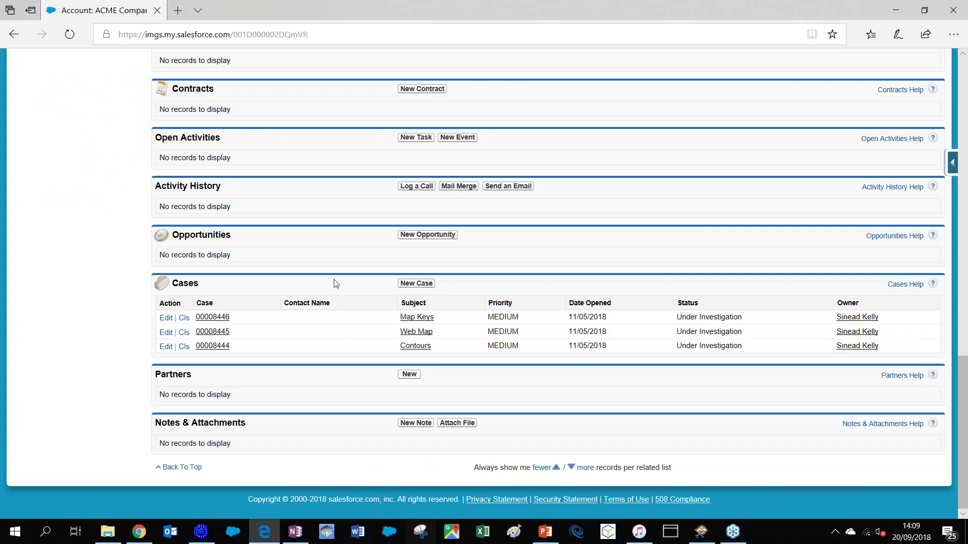
{"action": "left_click", "coordinate": [700, 536]}
Run the workspace with the Name parameter kept as 'ACME Company Ltd.'
{"action": "left_click", "coordinate": [75, 37]}
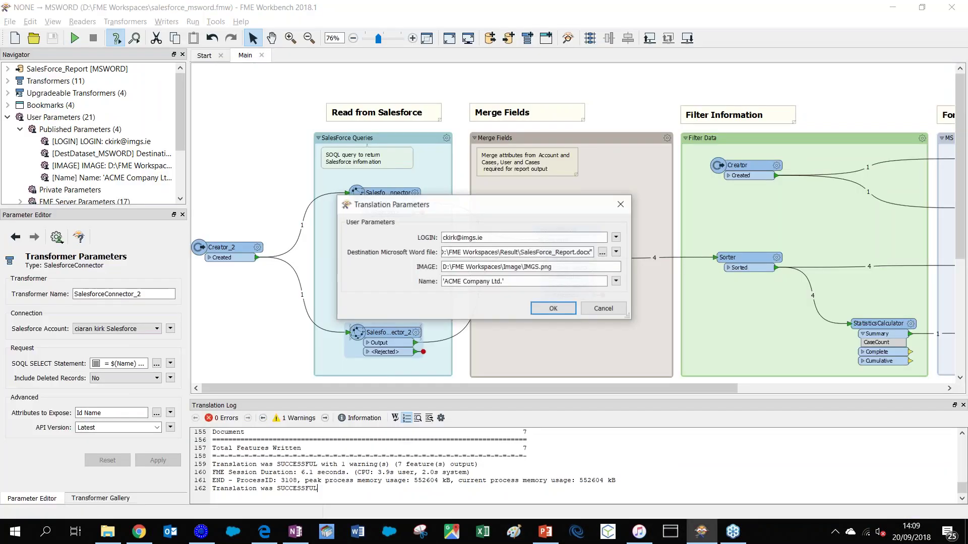
{"action": "key", "text": "Tab"}
{"action": "key", "text": "Tab"}
{"action": "key", "text": "Tab"}
{"action": "key", "text": "Tab"}
{"action": "key", "text": "Tab"}
{"action": "key", "text": "Tab"}
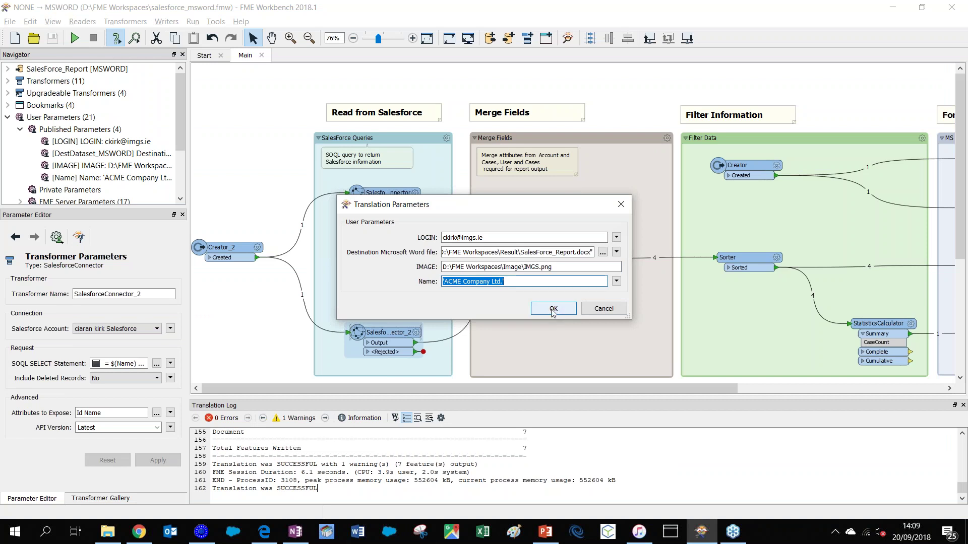
{"action": "left_click", "coordinate": [553, 309]}
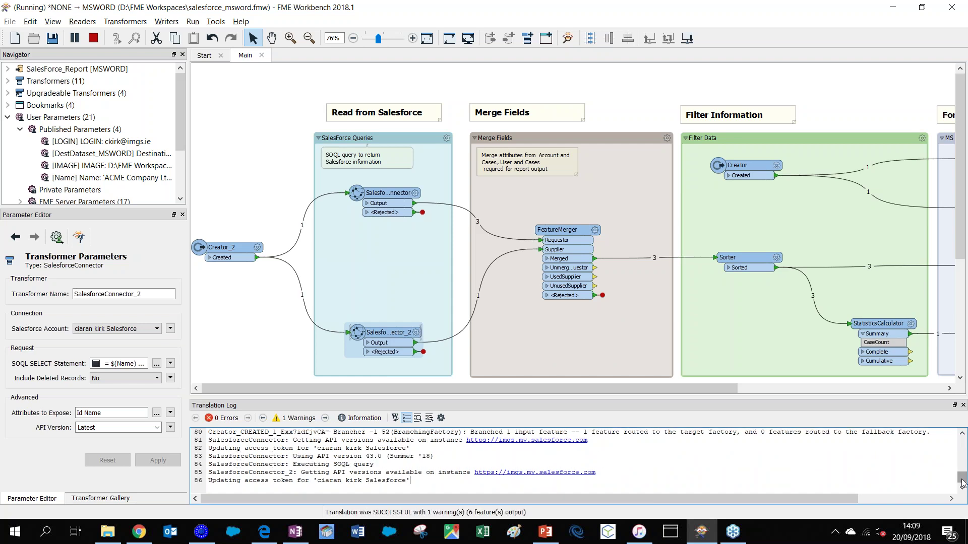
Open the regenerated SalesForce_Report, confirm 'Total of 3 Cases Raised', and close Word
{"action": "left_click", "coordinate": [105, 534]}
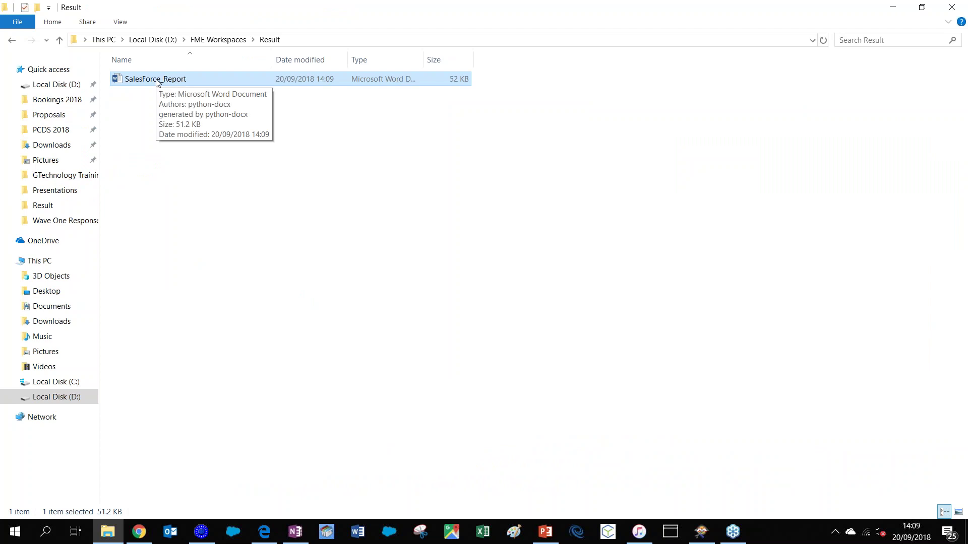
{"action": "double_click", "coordinate": [156, 80]}
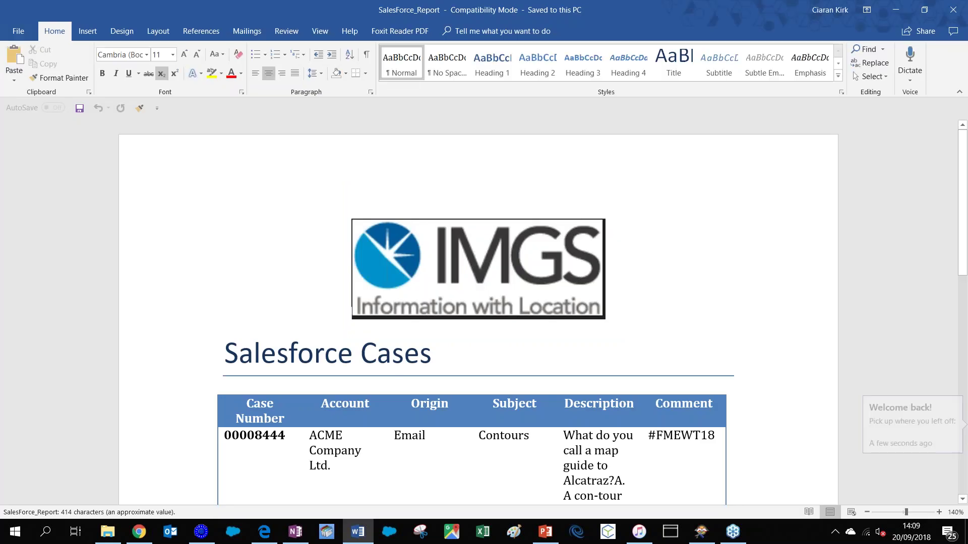
{"action": "scroll", "coordinate": [377, 242], "scroll_direction": "down", "scroll_amount": 6}
{"action": "scroll", "coordinate": [377, 241], "scroll_direction": "up", "scroll_amount": 2}
{"action": "scroll", "coordinate": [377, 241], "scroll_direction": "down", "scroll_amount": 2}
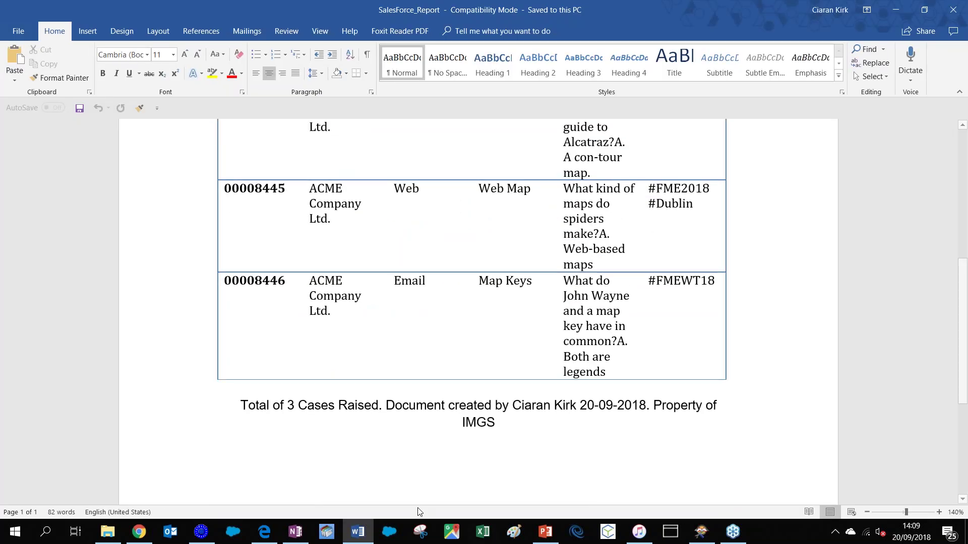
{"action": "left_click_drag", "start_coordinate": [241, 410], "coordinate": [718, 410]}
{"action": "left_click", "coordinate": [521, 460]}
{"action": "key", "text": "ctrl+Home"}
{"action": "scroll", "coordinate": [478, 313], "scroll_direction": "up", "scroll_amount": 1}
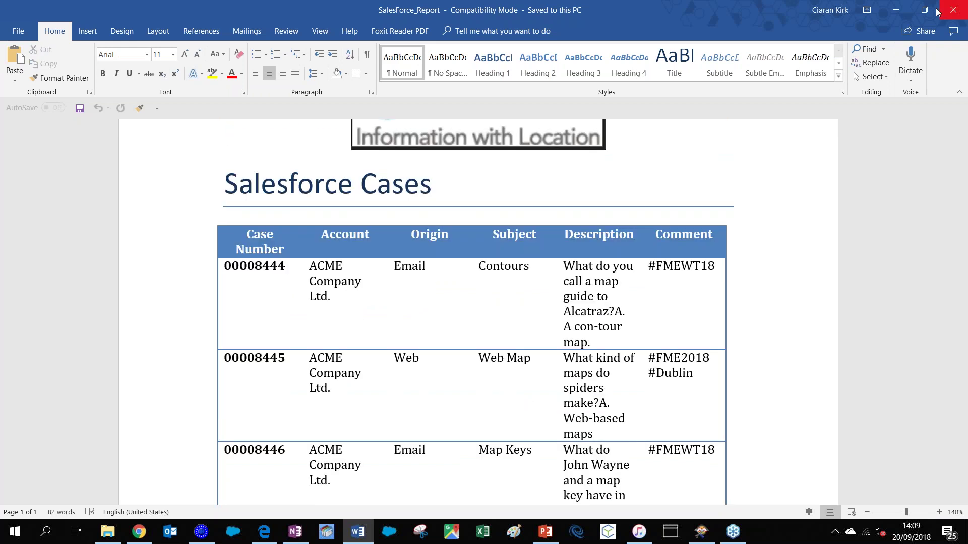
{"action": "left_click", "coordinate": [938, 11]}
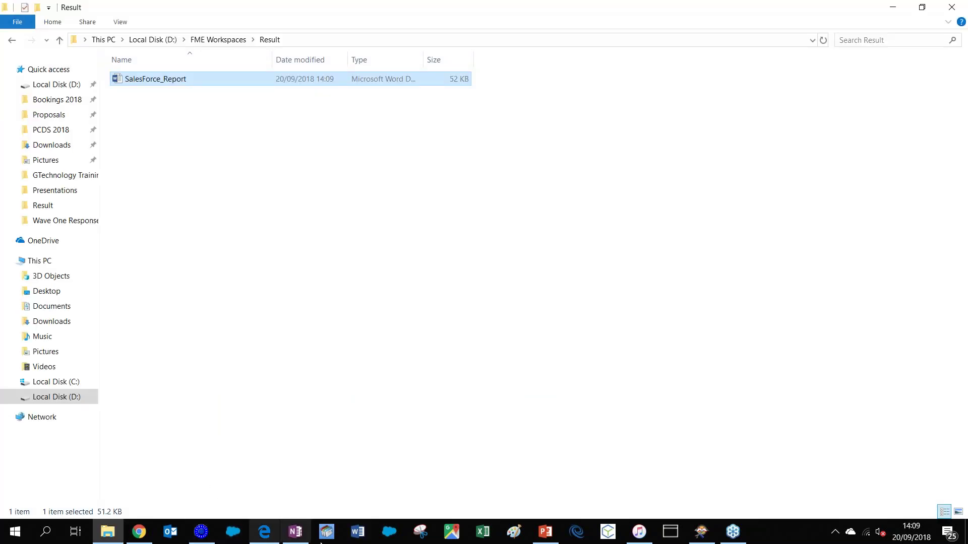
Start a new ACME case with Case Origin Phone and subject 'FME is great'
{"action": "left_click", "coordinate": [263, 539]}
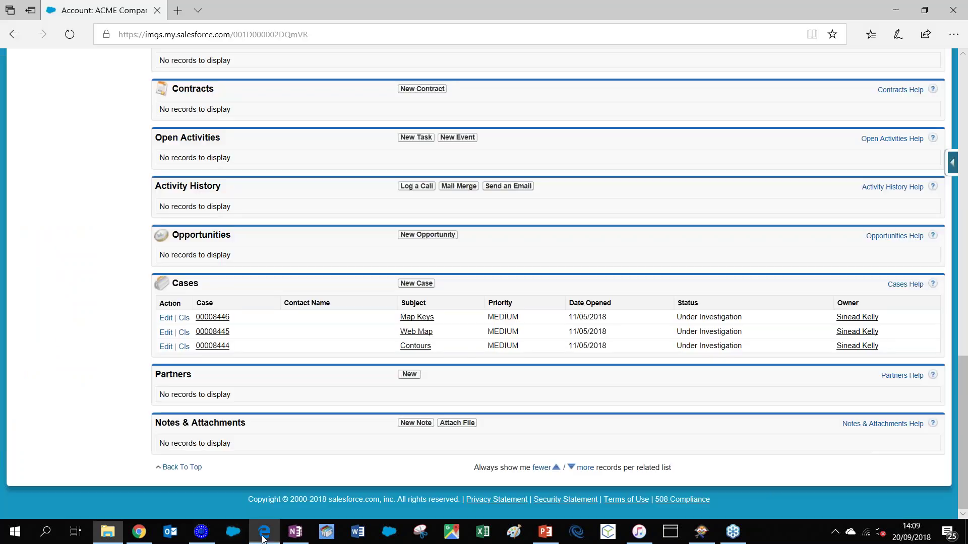
{"action": "left_click", "coordinate": [415, 284]}
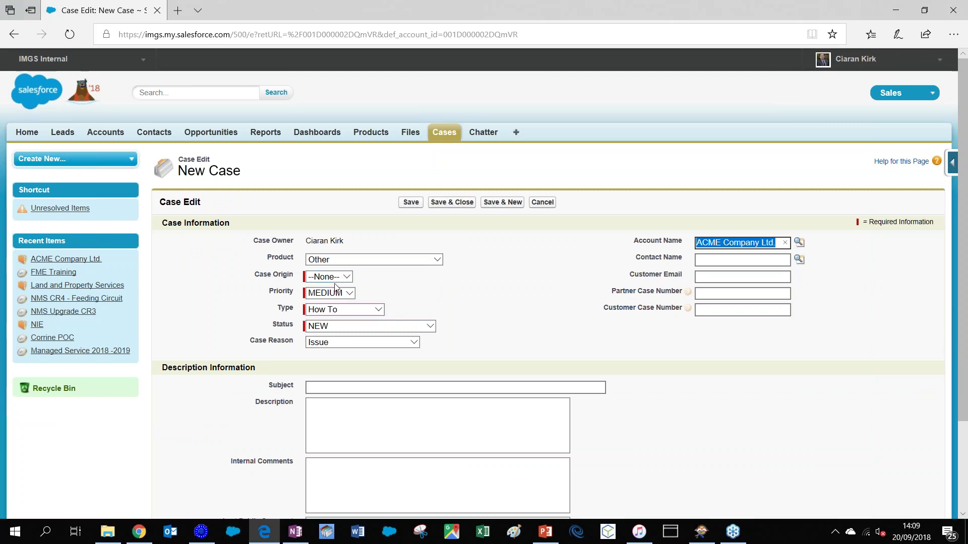
{"action": "left_click", "coordinate": [335, 277]}
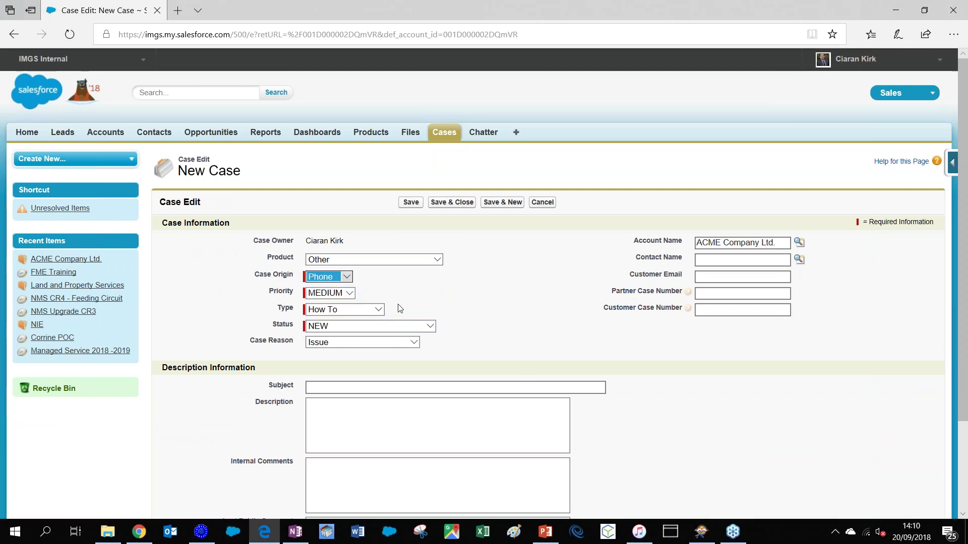
{"action": "left_click", "coordinate": [349, 387]}
{"action": "key", "text": "Down"}
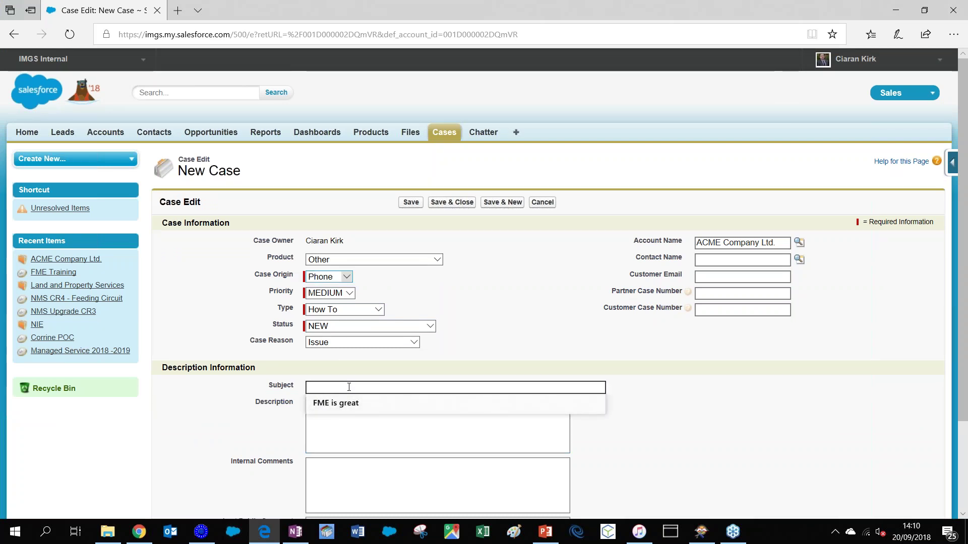
{"action": "left_click", "coordinate": [358, 408]}
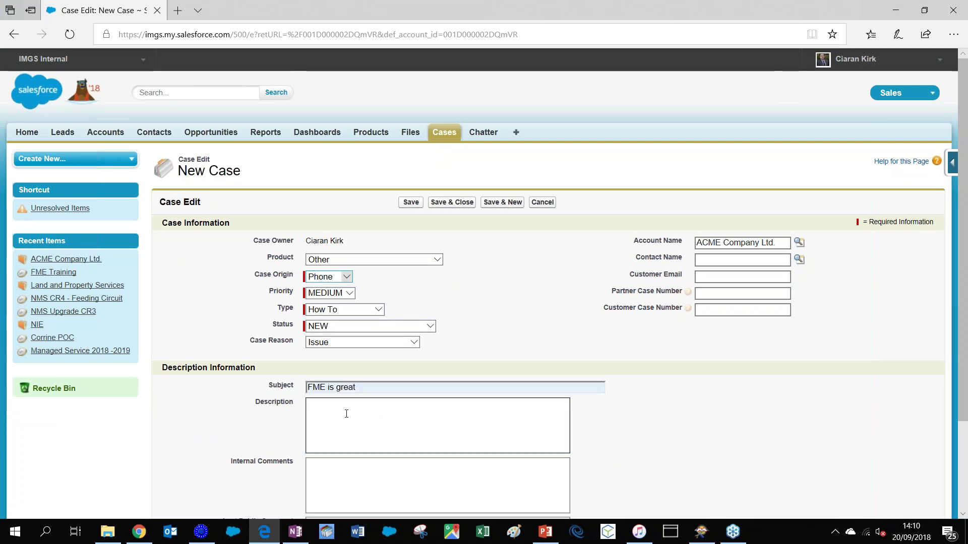
Add description 'word to salesforce' and last comment 'who knew', then save the case
{"action": "left_click", "coordinate": [346, 414]}
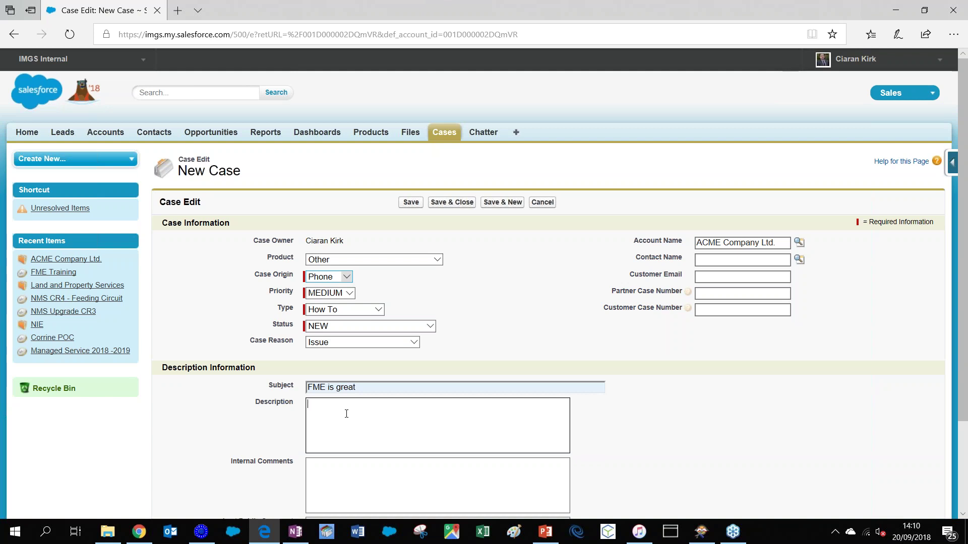
{"action": "type", "text": "word to salesfocre"}
{"action": "left_click", "coordinate": [329, 478]}
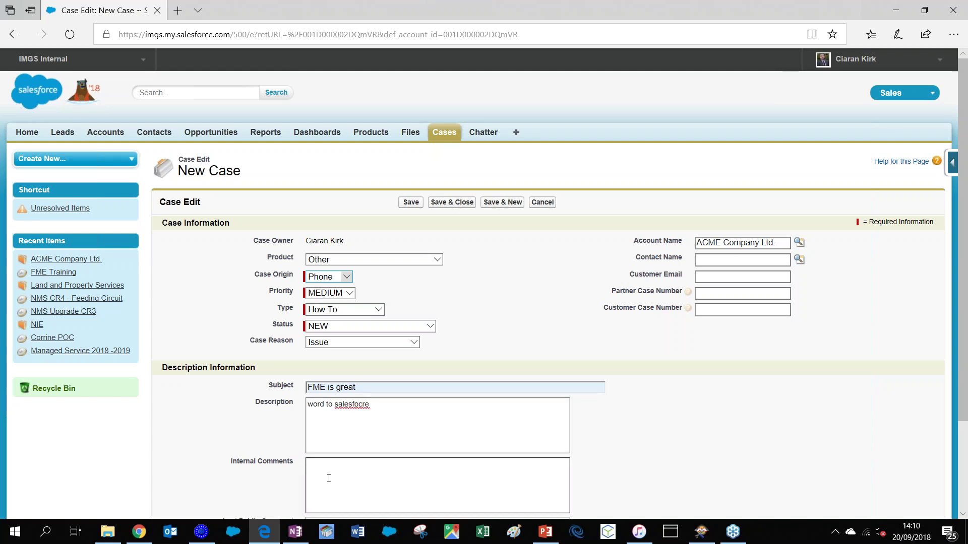
{"action": "scroll", "coordinate": [328, 478], "scroll_direction": "down", "scroll_amount": 3}
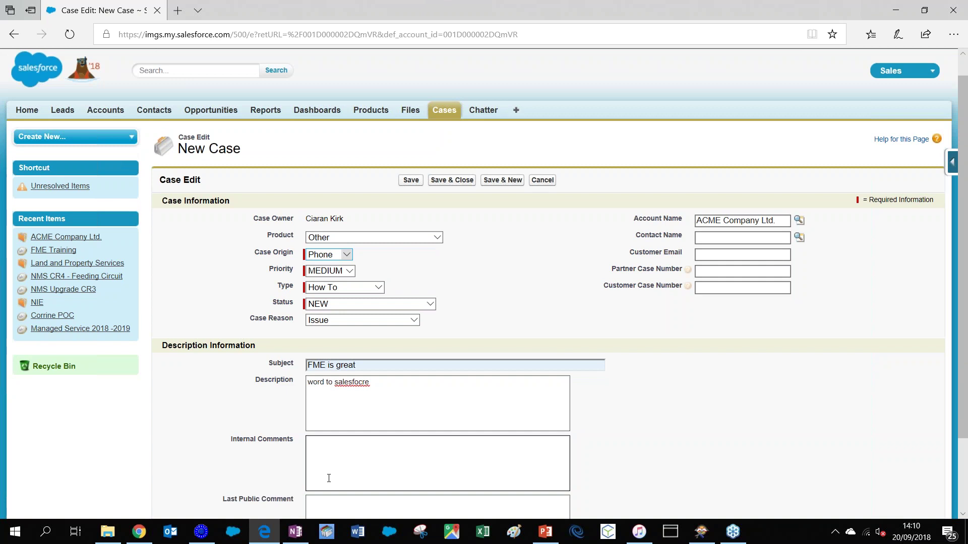
{"action": "type", "text": "who "}
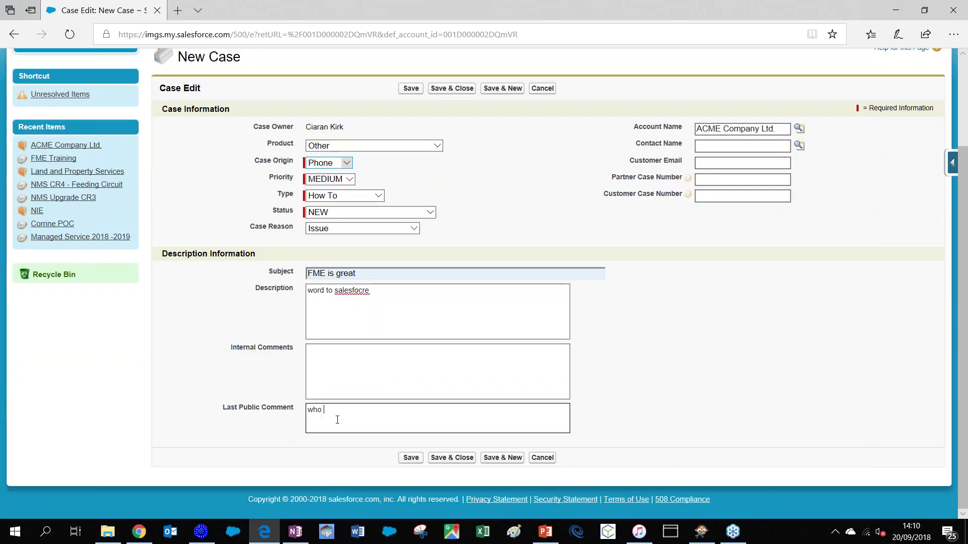
{"action": "type", "text": "knewq"}
{"action": "key", "text": "BackSpace"}
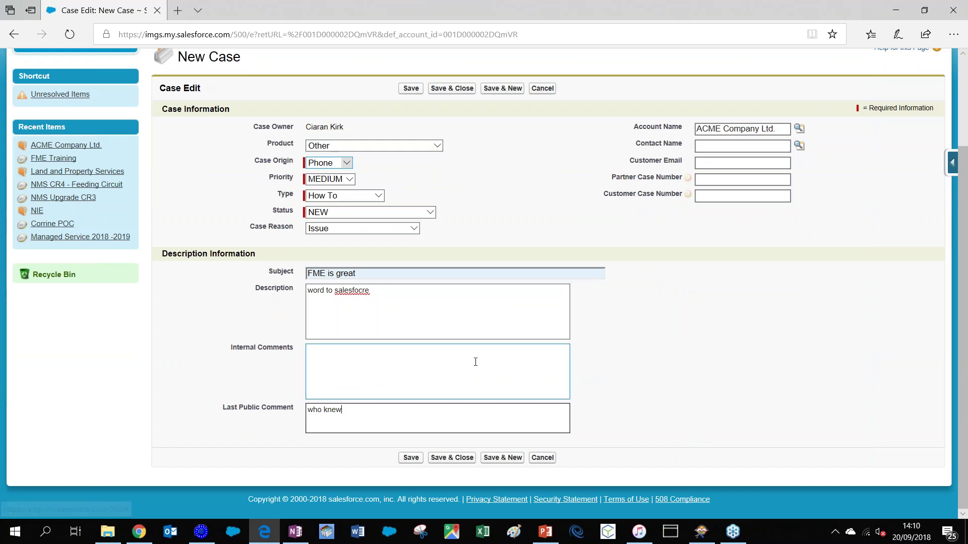
{"action": "left_click", "coordinate": [411, 457]}
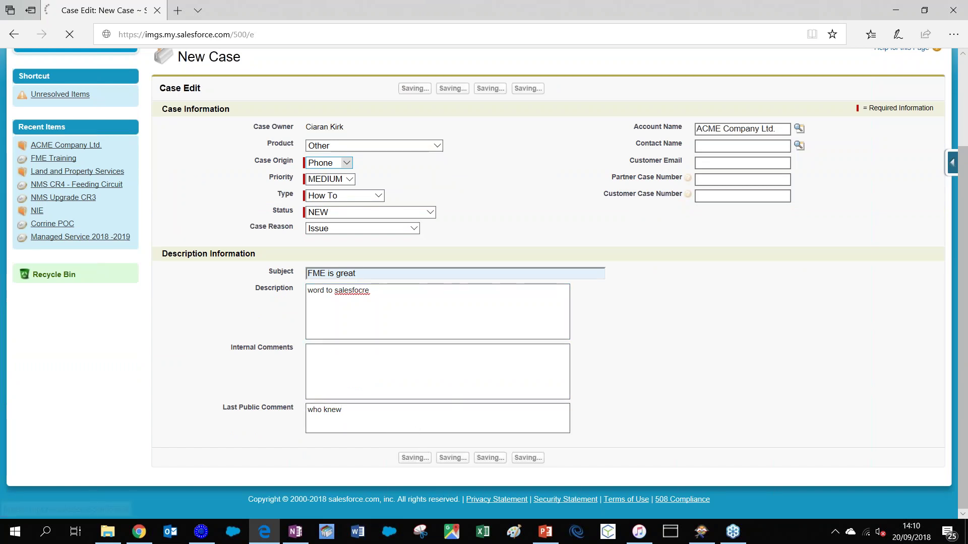
{"action": "scroll", "coordinate": [520, 116], "scroll_direction": "down", "scroll_amount": 5}
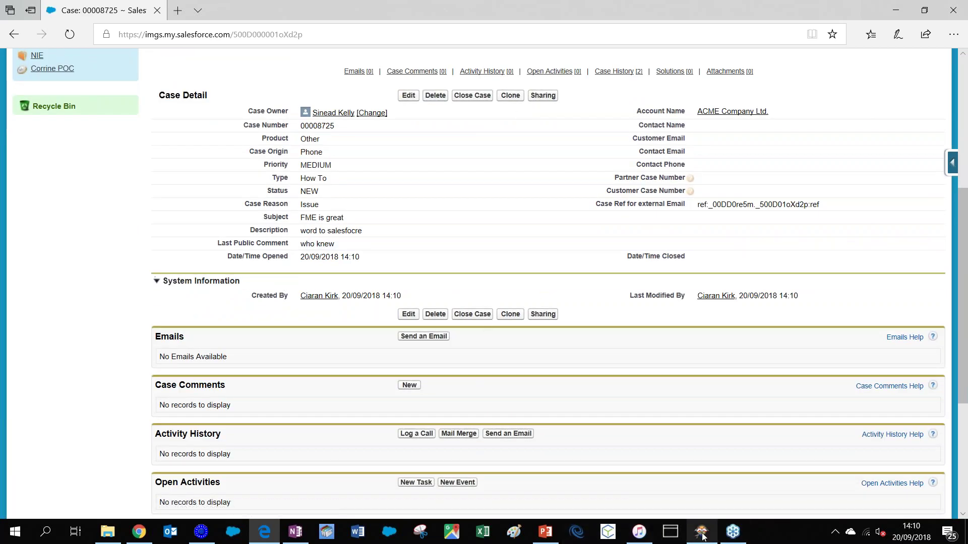
Back in FME Workbench, review the FeatureMerger's join settings without changes
{"action": "left_click", "coordinate": [703, 533]}
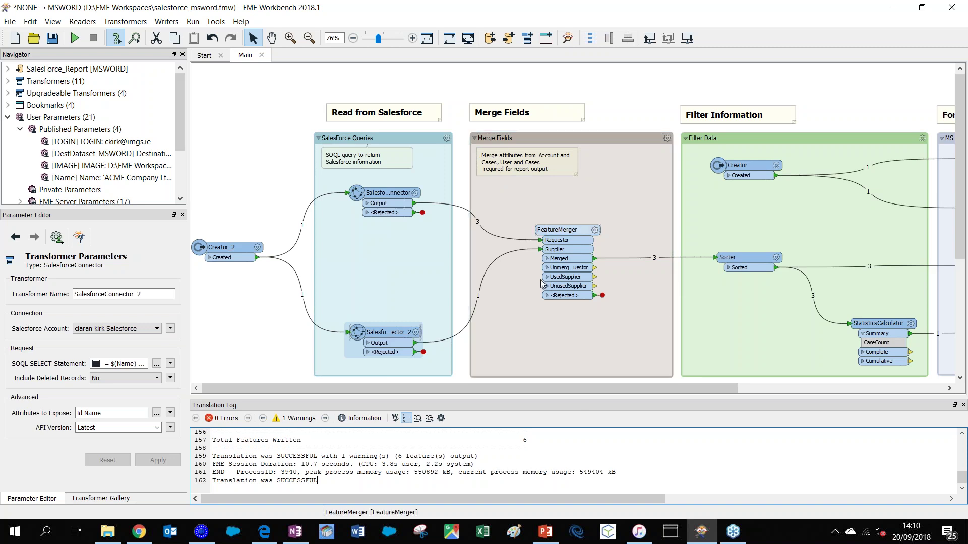
{"action": "left_click", "coordinate": [599, 224]}
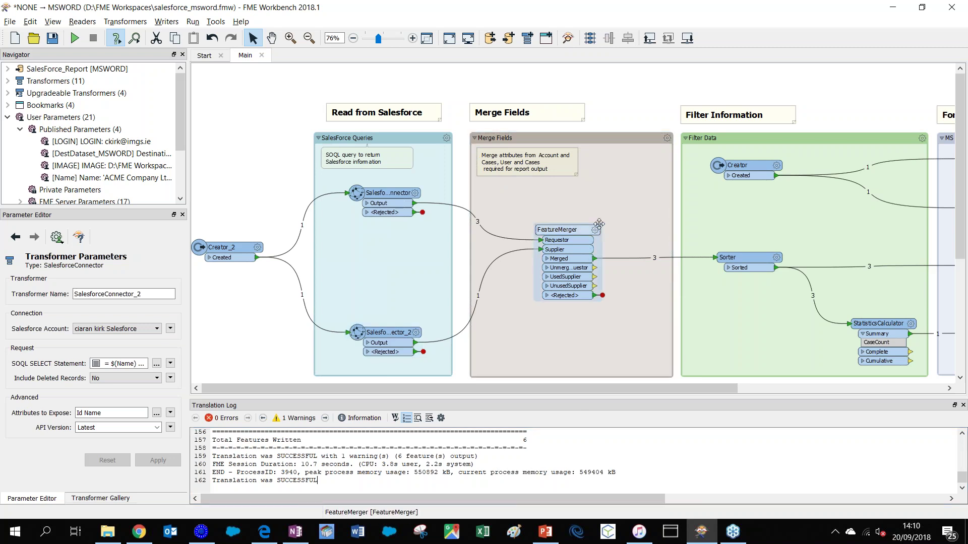
{"action": "double_click", "coordinate": [598, 224]}
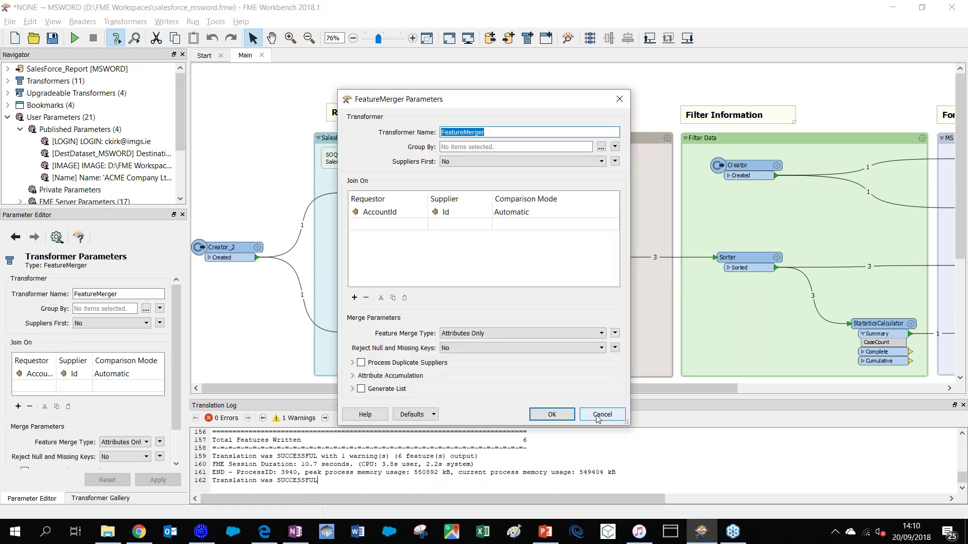
{"action": "left_click", "coordinate": [599, 420]}
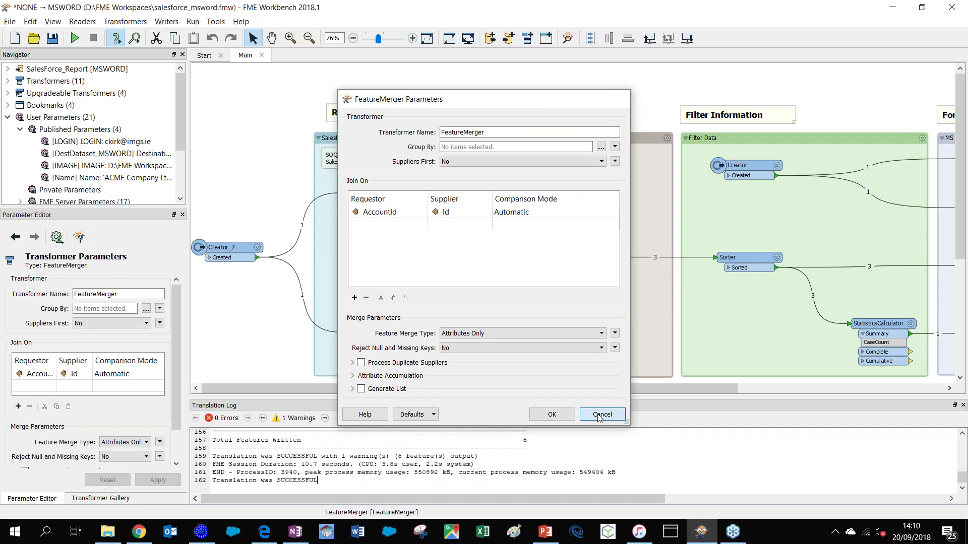
{"action": "left_click", "coordinate": [599, 416]}
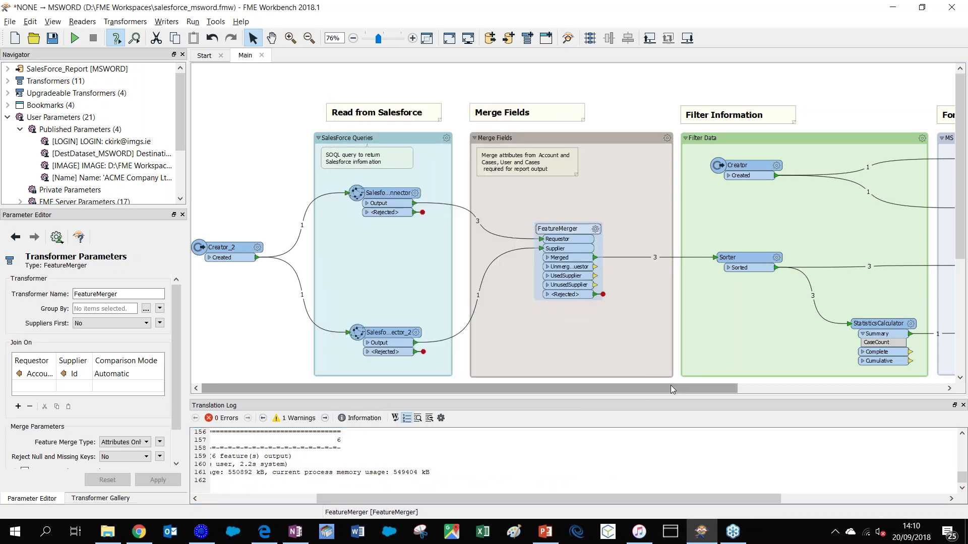
{"action": "left_click_drag", "start_coordinate": [671, 385], "coordinate": [809, 386]}
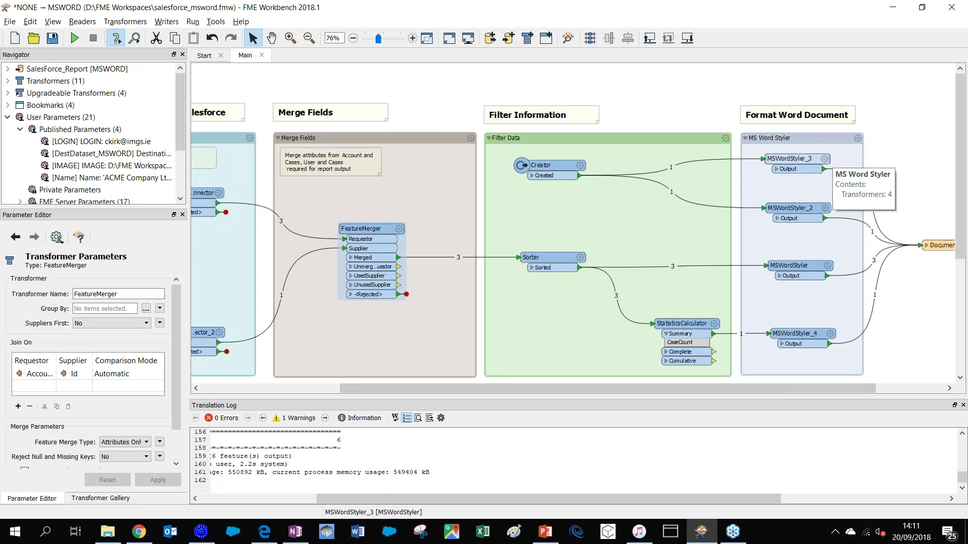
Review MSWordStyler_3's logo image settings, keeping the $(IMAGE) path unchanged
{"action": "left_click", "coordinate": [825, 161]}
{"action": "left_click", "coordinate": [824, 160]}
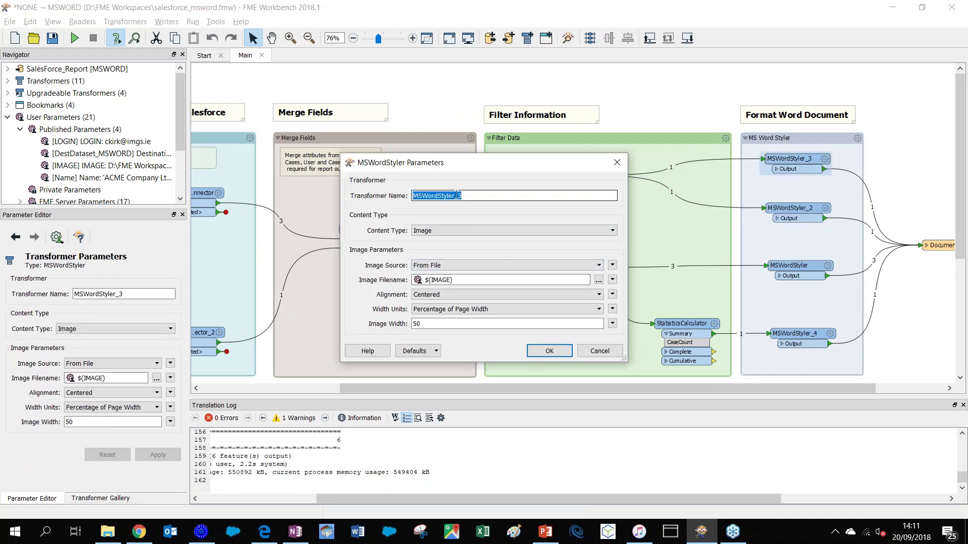
{"action": "left_click", "coordinate": [598, 280]}
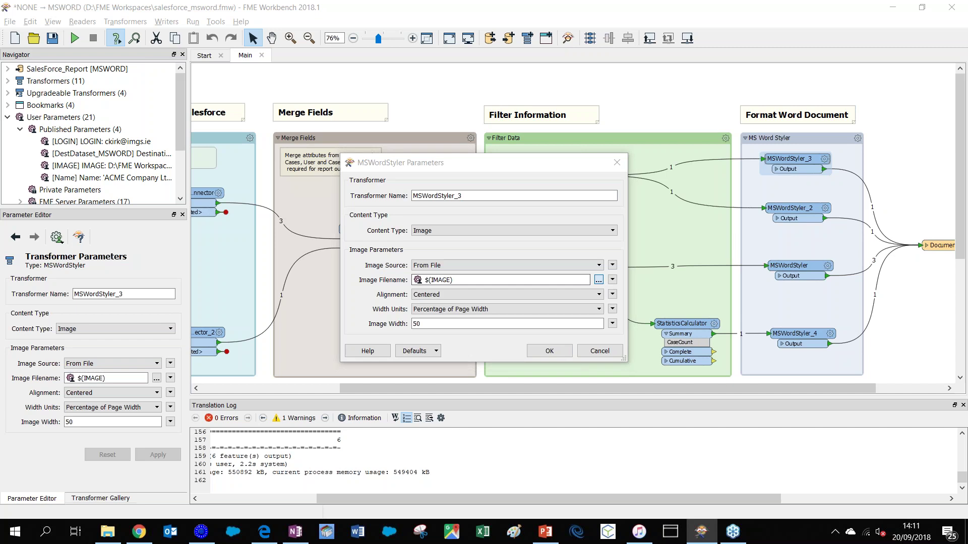
{"action": "left_click", "coordinate": [781, 451]}
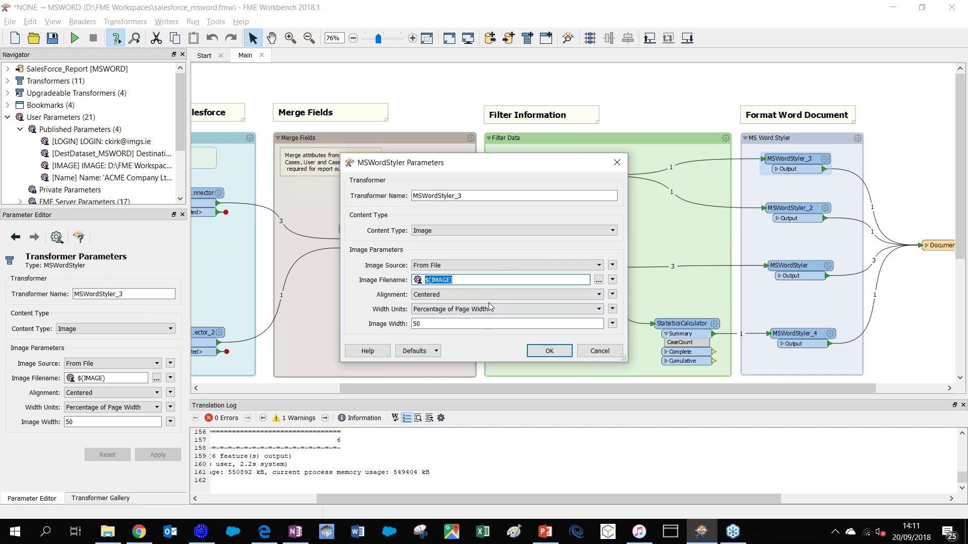
{"action": "left_click", "coordinate": [596, 355]}
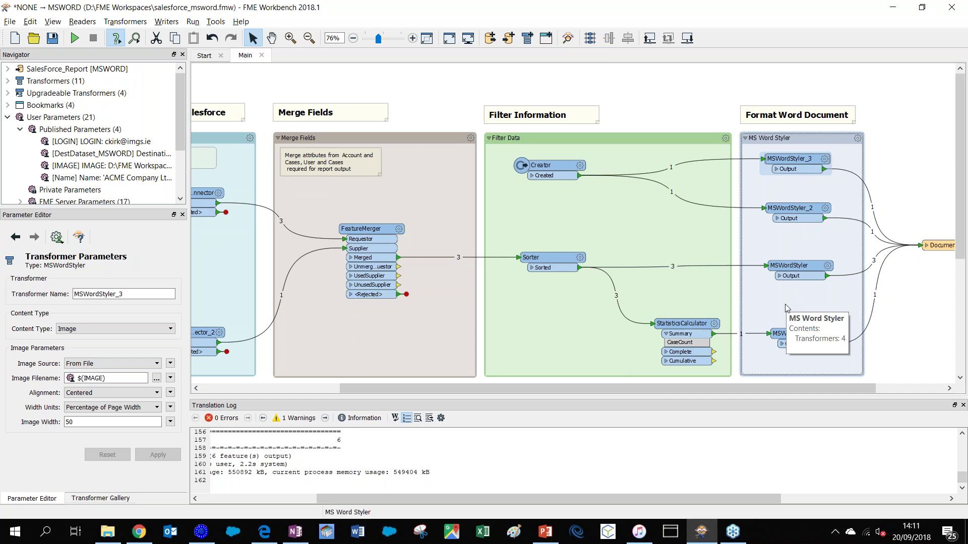
Check MSWordStyler_2's Title heading text 'Salesforce Cases' and close it unchanged
{"action": "left_click", "coordinate": [826, 211]}
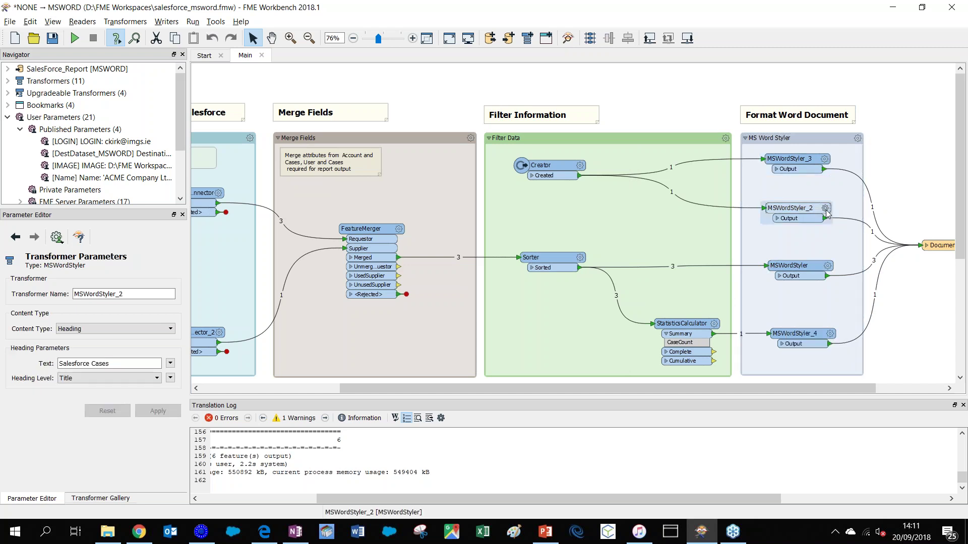
{"action": "left_click", "coordinate": [826, 210]}
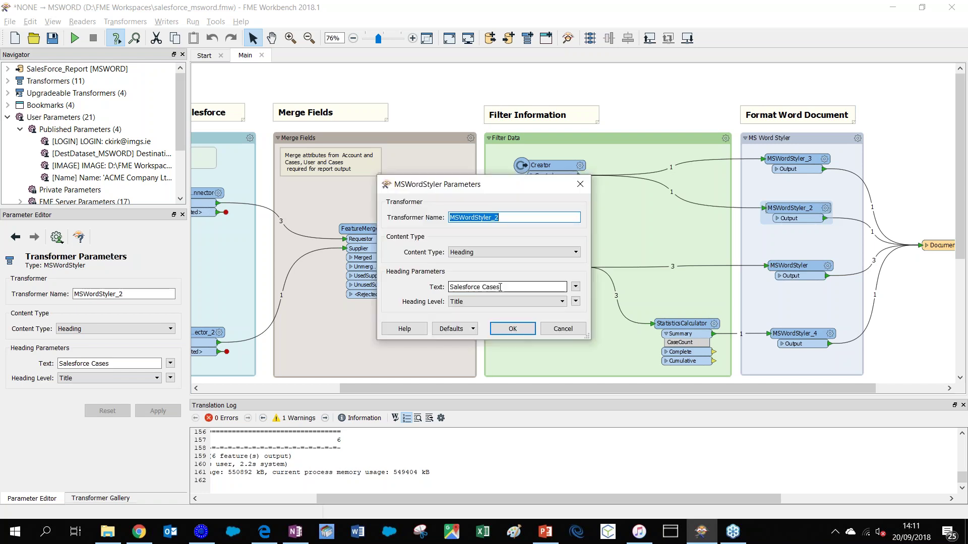
{"action": "key", "text": "Tab"}
{"action": "key", "text": "Tab"}
{"action": "left_click", "coordinate": [510, 330]}
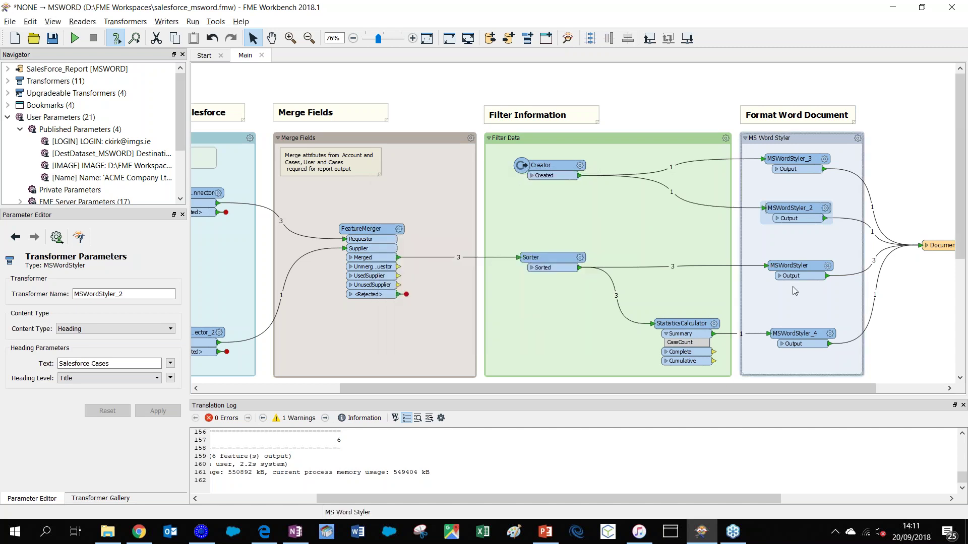
Review the cases table styler's column values for Case Number, Account, Origin, Description and Comment
{"action": "double_click", "coordinate": [790, 266]}
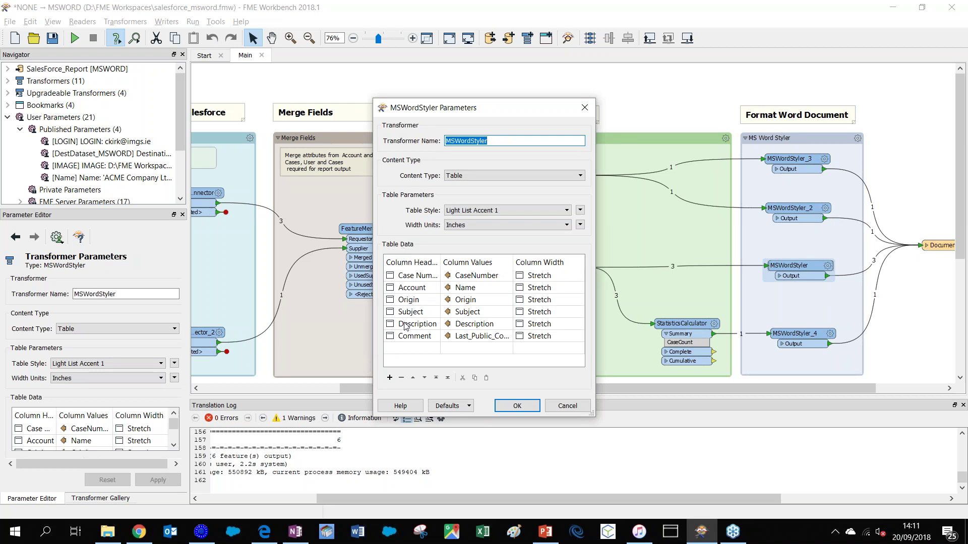
{"action": "left_click", "coordinate": [544, 276]}
{"action": "left_click", "coordinate": [569, 276]}
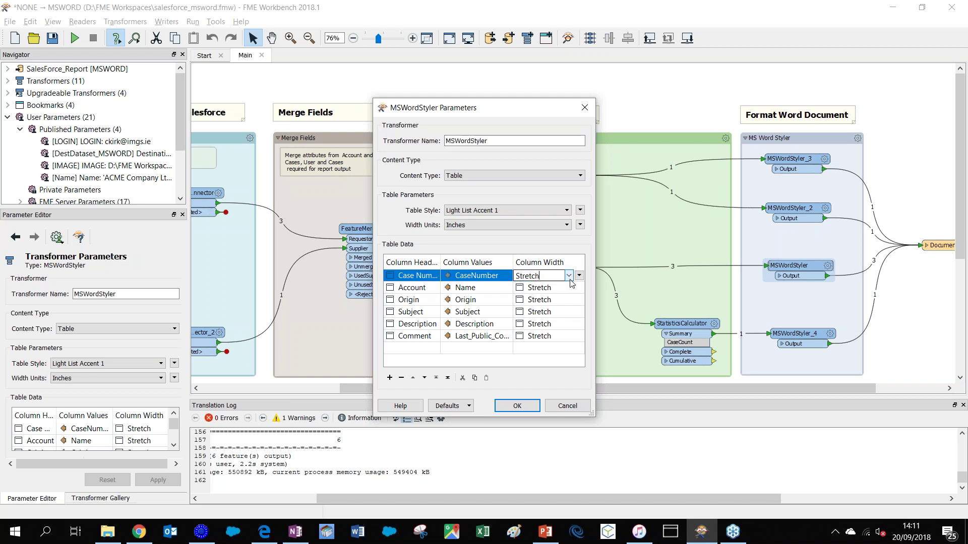
{"action": "key", "text": "shift+Tab"}
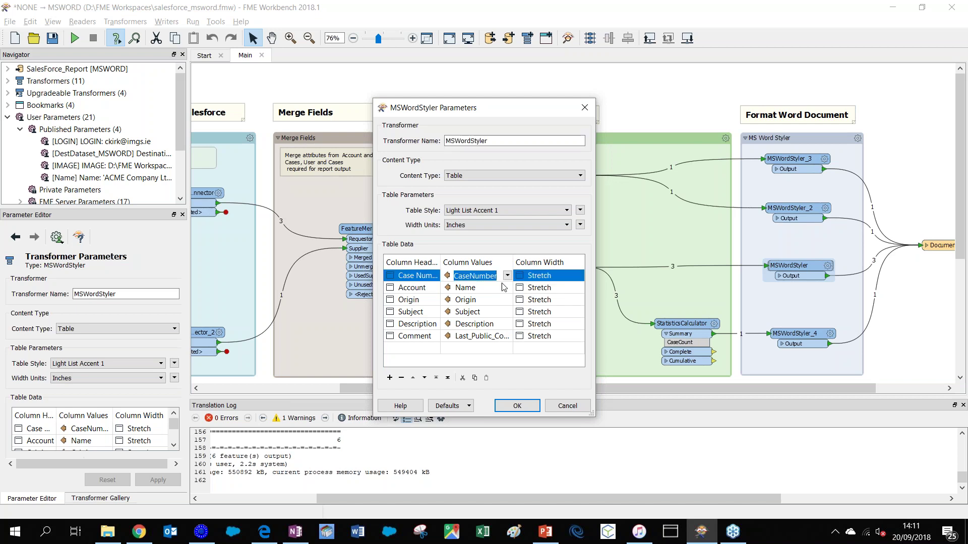
{"action": "left_click", "coordinate": [508, 275]}
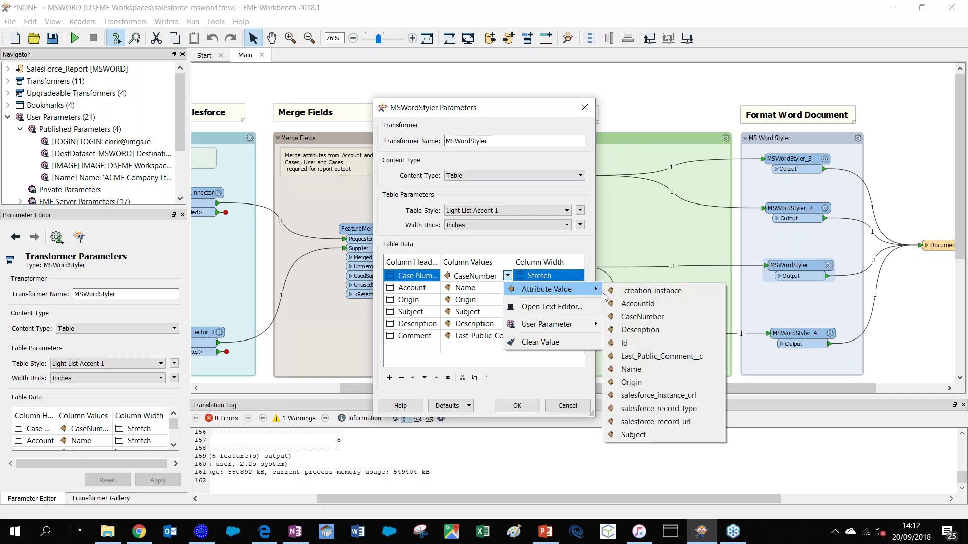
{"action": "left_click", "coordinate": [568, 244]}
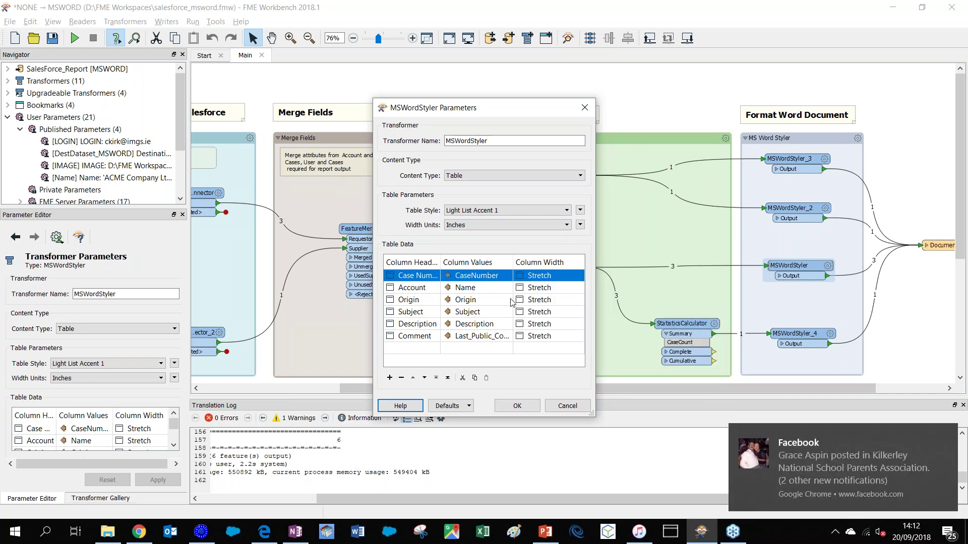
{"action": "left_click", "coordinate": [463, 291]}
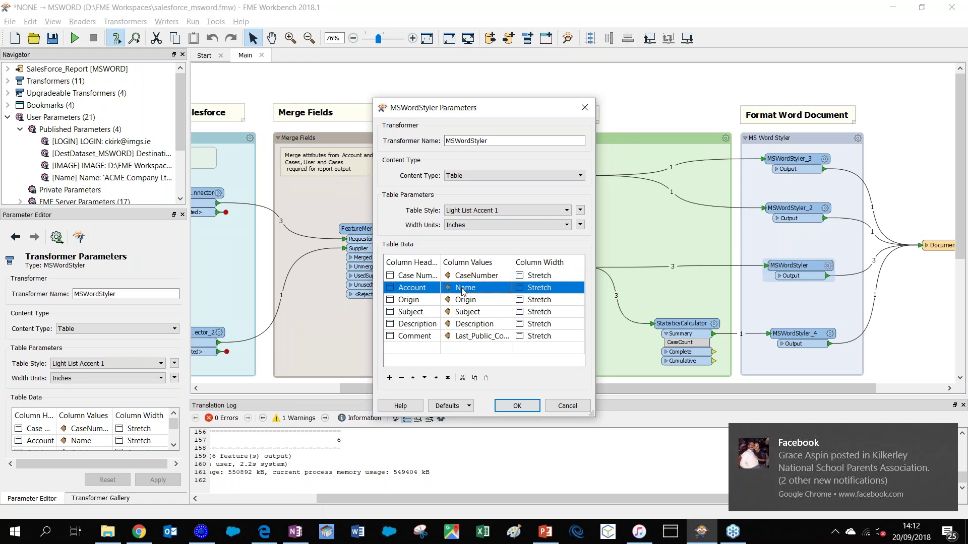
{"action": "left_click", "coordinate": [463, 289]}
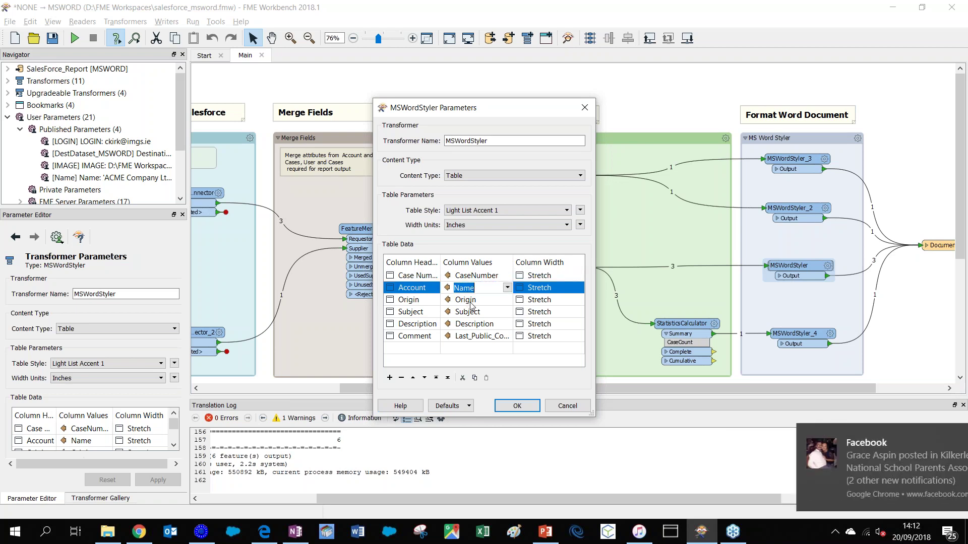
{"action": "left_click", "coordinate": [470, 302]}
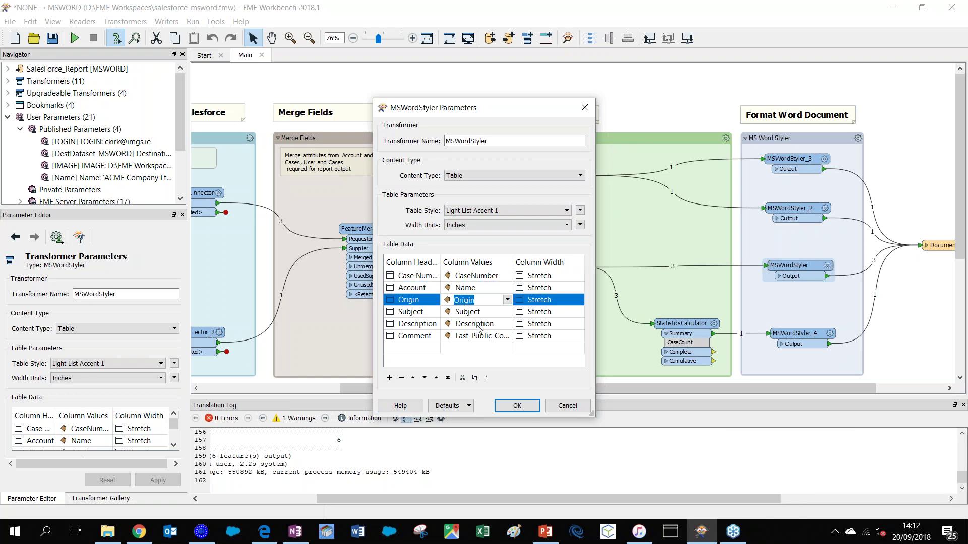
{"action": "left_click", "coordinate": [478, 326]}
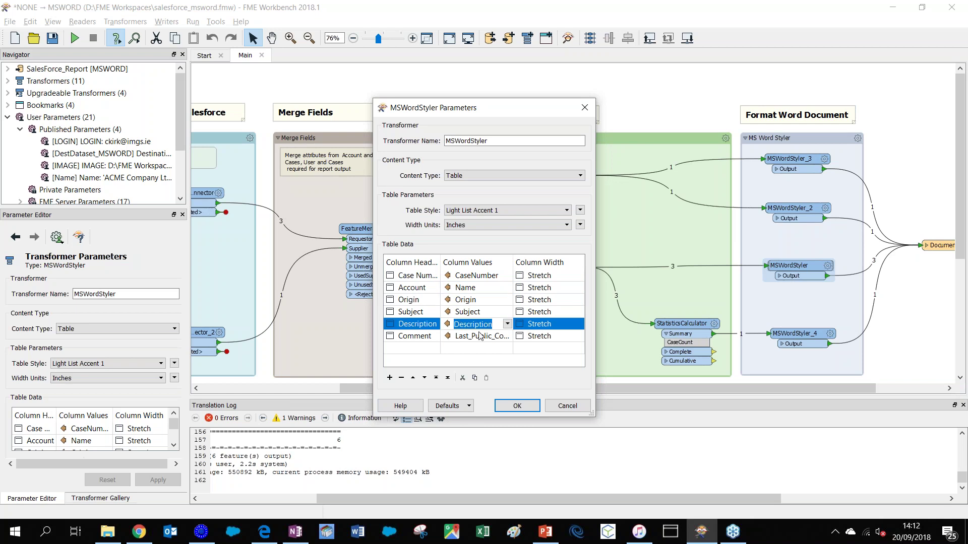
{"action": "left_click", "coordinate": [479, 335]}
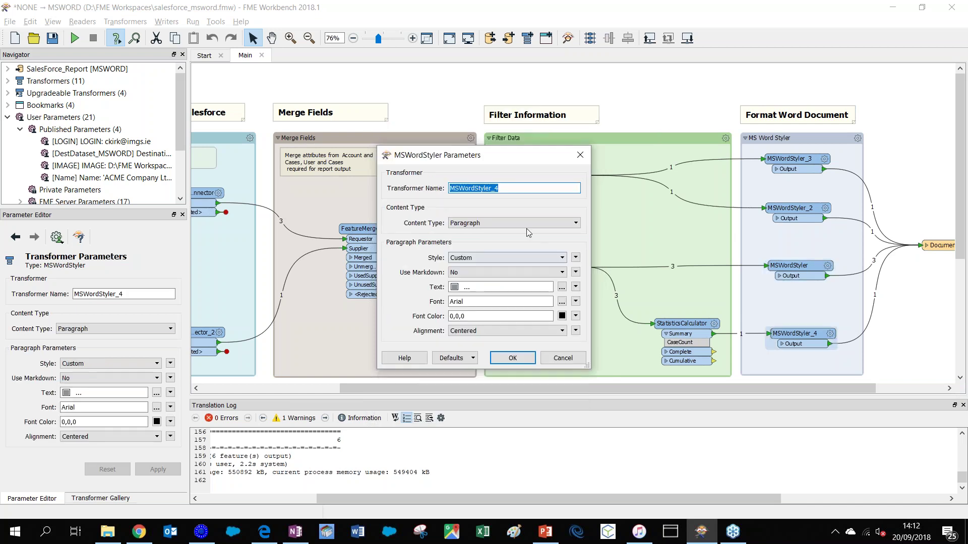
{"action": "left_click", "coordinate": [562, 287]}
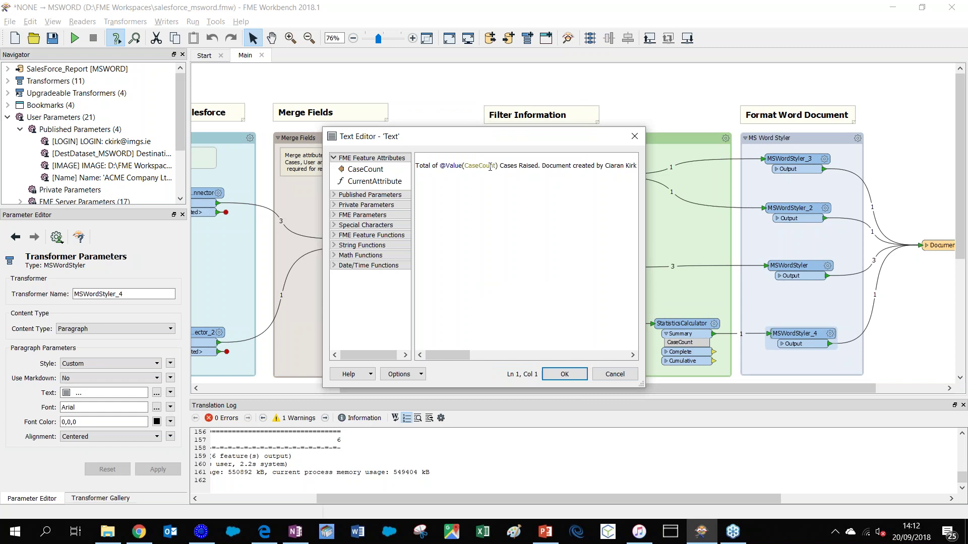
{"action": "left_click_drag", "start_coordinate": [453, 356], "coordinate": [482, 358]}
{"action": "left_click", "coordinate": [564, 374]}
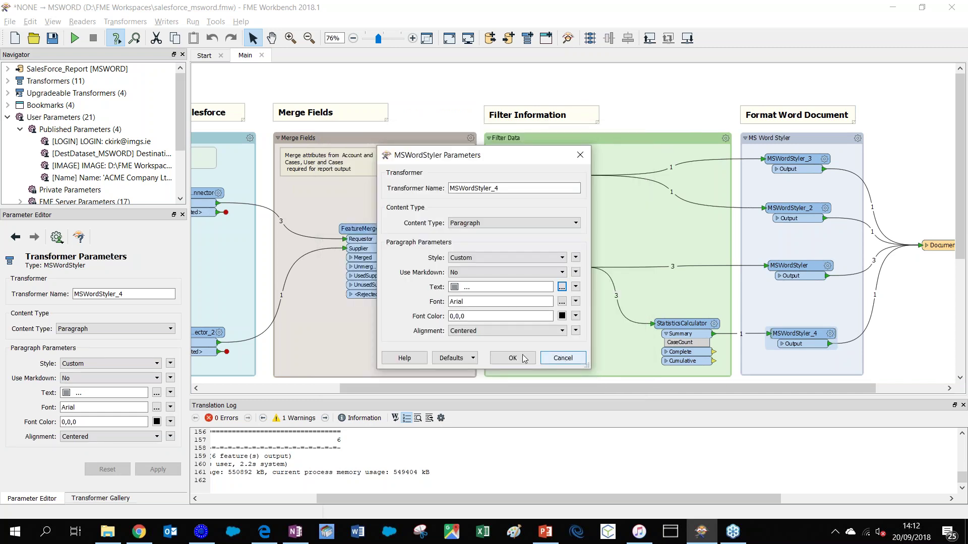
{"action": "left_click", "coordinate": [523, 358]}
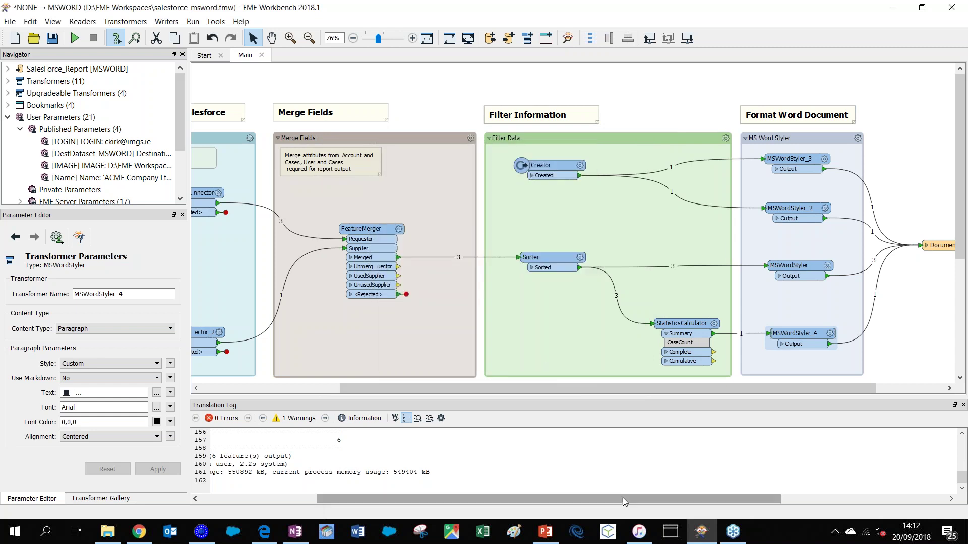
{"action": "left_click_drag", "start_coordinate": [622, 498], "coordinate": [721, 498]}
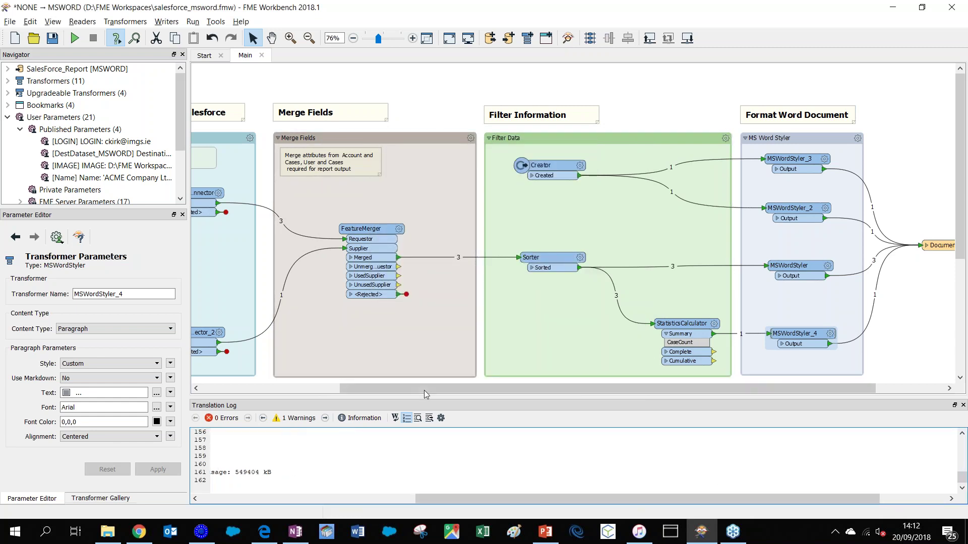
{"action": "left_click_drag", "start_coordinate": [422, 391], "coordinate": [270, 387]}
Enable Run With Feature Caching, check the Document writer's parameters, and widen the left panels
{"action": "left_click", "coordinate": [193, 21]}
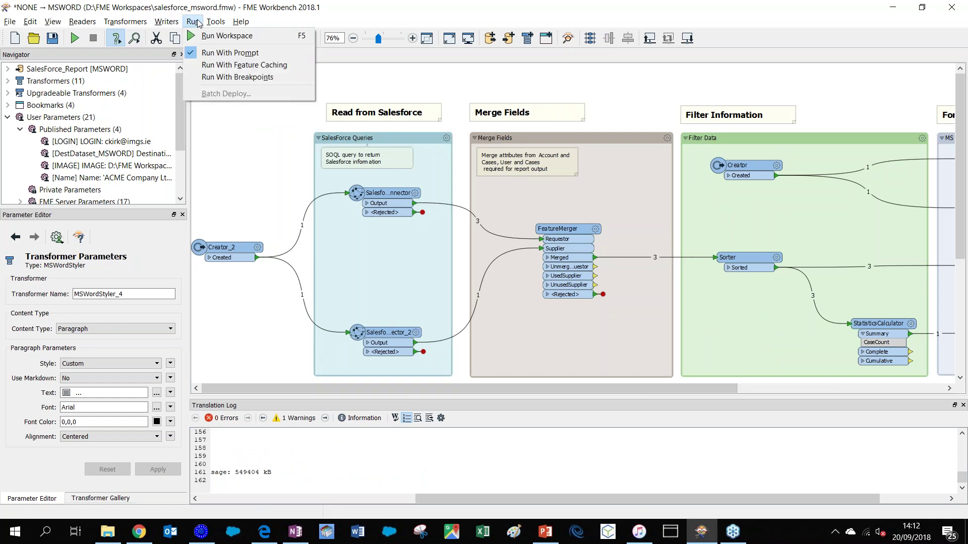
{"action": "left_click", "coordinate": [250, 66]}
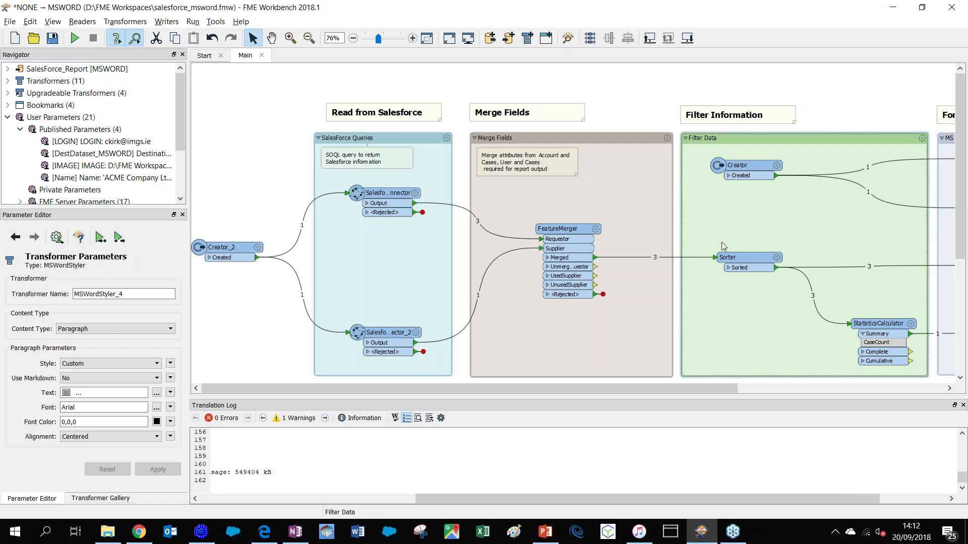
{"action": "left_click_drag", "start_coordinate": [592, 388], "coordinate": [763, 405]}
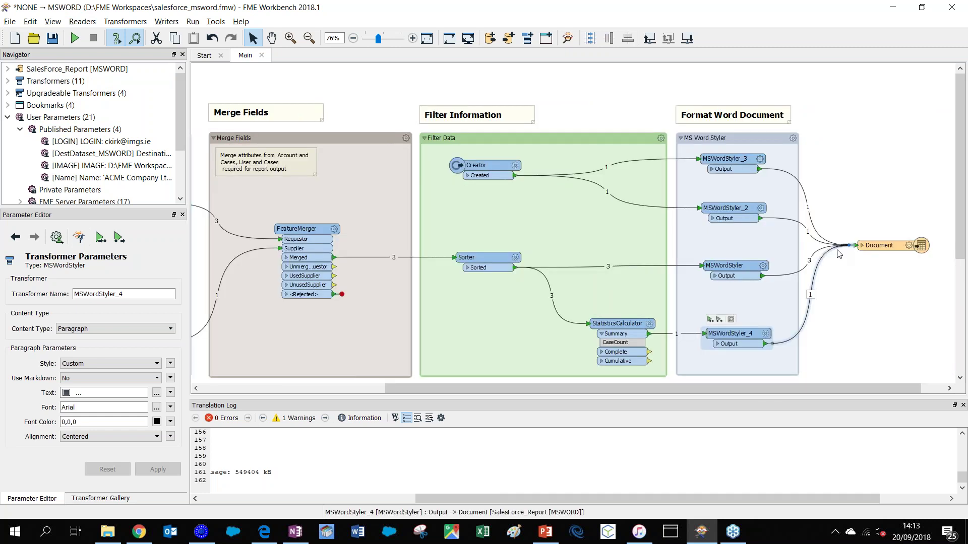
{"action": "left_click", "coordinate": [911, 247]}
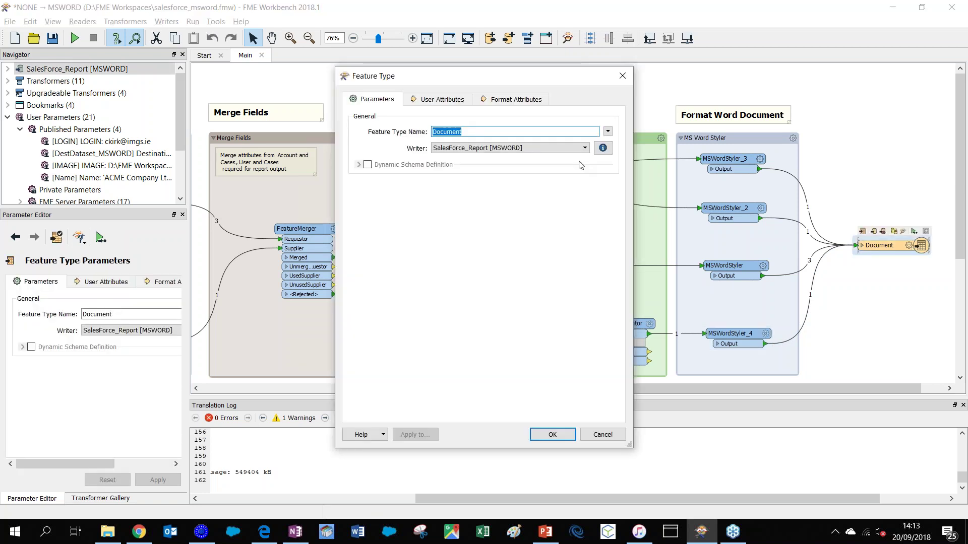
{"action": "key", "text": "Escape"}
{"action": "left_click_drag", "start_coordinate": [187, 160], "coordinate": [400, 171]}
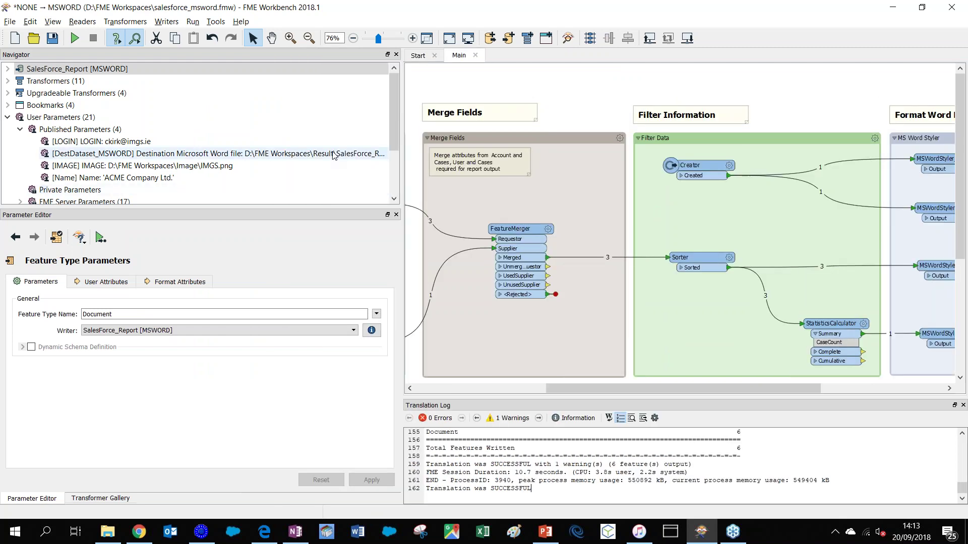
Run the workspace, accepting the prompted Word output file, logo image and company name parameters
{"action": "left_click", "coordinate": [76, 39]}
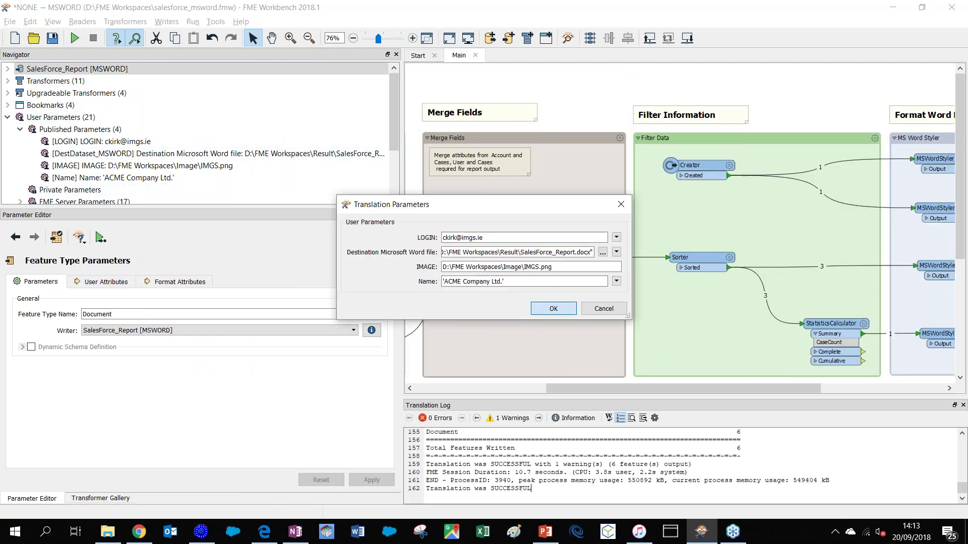
{"action": "key", "text": "Return"}
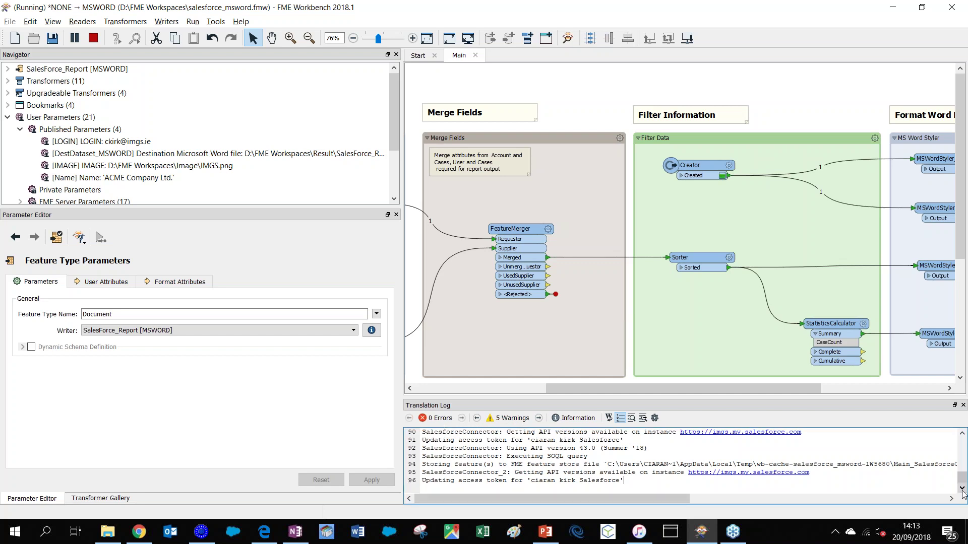
Filter the Translation Log to errors, then add warnings and information messages
{"action": "left_click", "coordinate": [440, 419]}
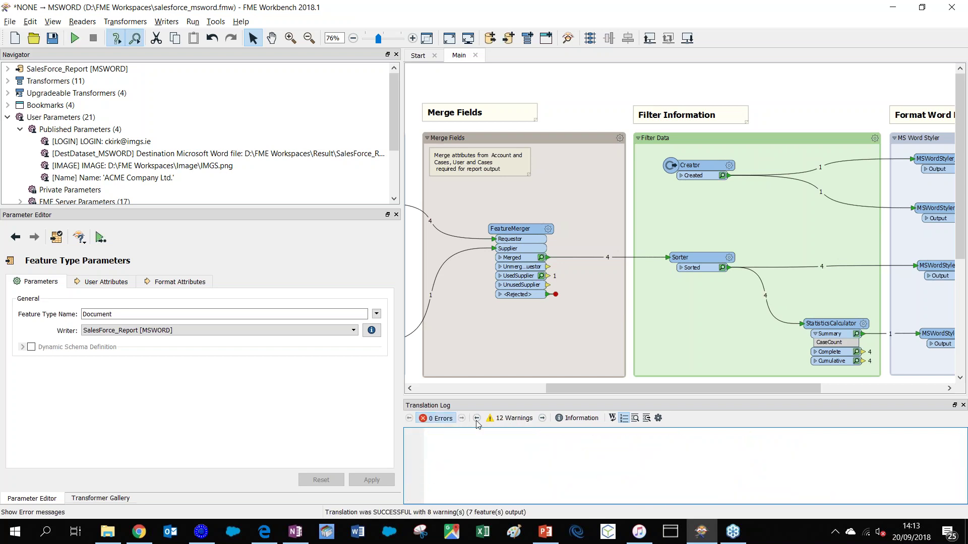
{"action": "left_click", "coordinate": [511, 419]}
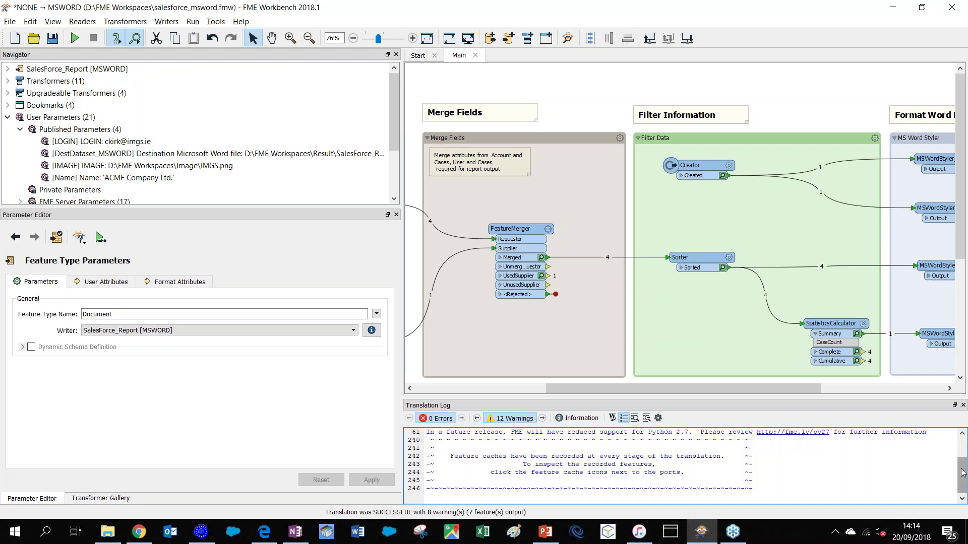
{"action": "left_click_drag", "start_coordinate": [962, 473], "coordinate": [963, 456]}
{"action": "left_click", "coordinate": [590, 419]}
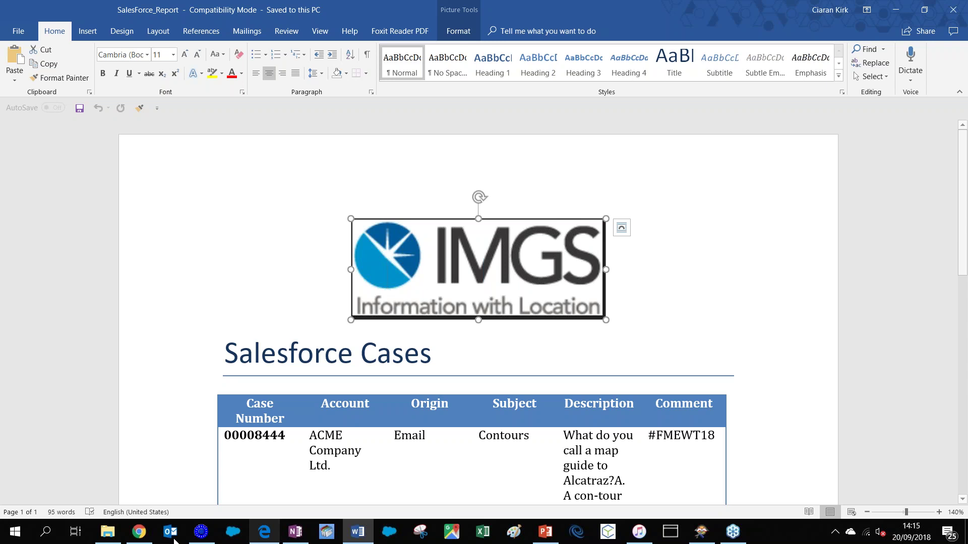
Show SalesForce_Report in the Result folder, then the 'FME is great' case in Edge
{"action": "key", "text": "alt+Tab"}
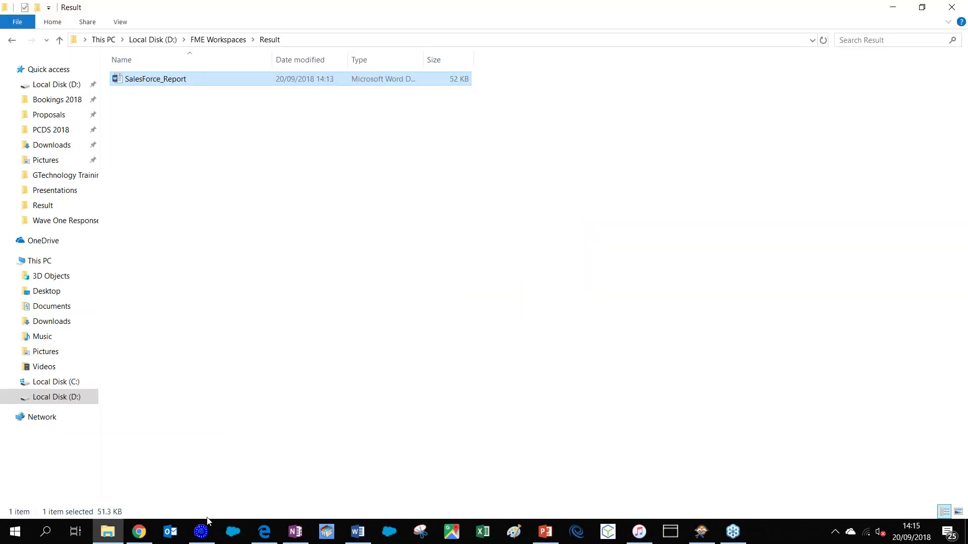
{"action": "left_click", "coordinate": [264, 532]}
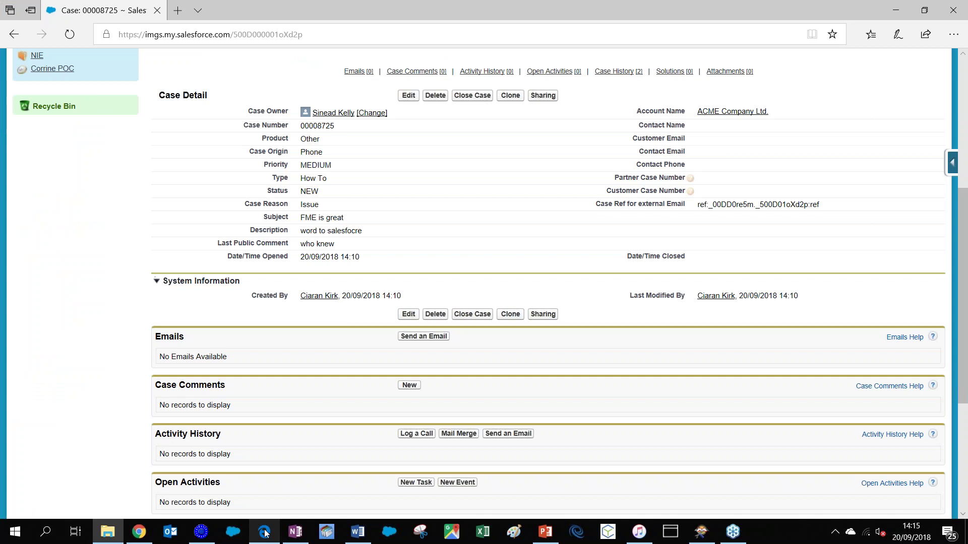
Return to PowerPoint and resume the slideshow full-screen from the current slide
{"action": "left_click", "coordinate": [264, 532]}
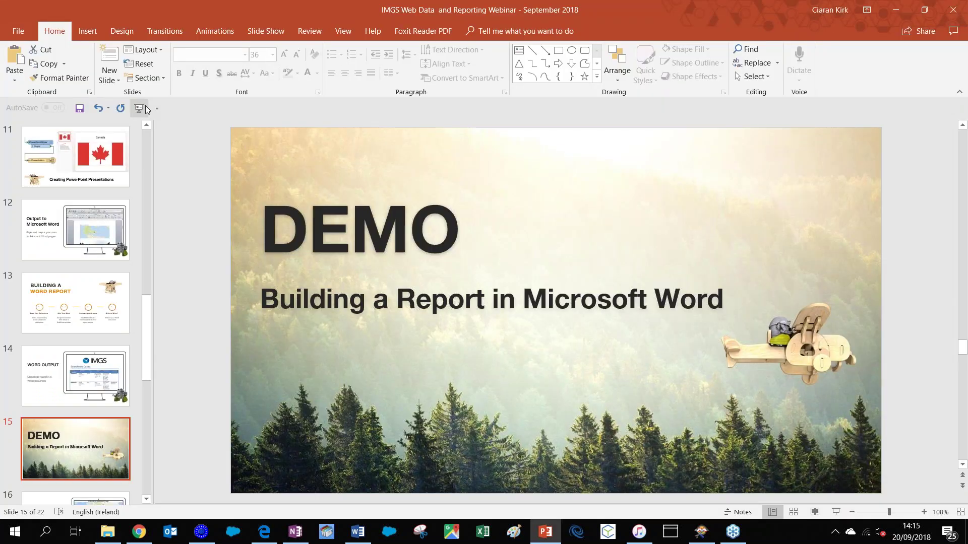
{"action": "left_click", "coordinate": [140, 108]}
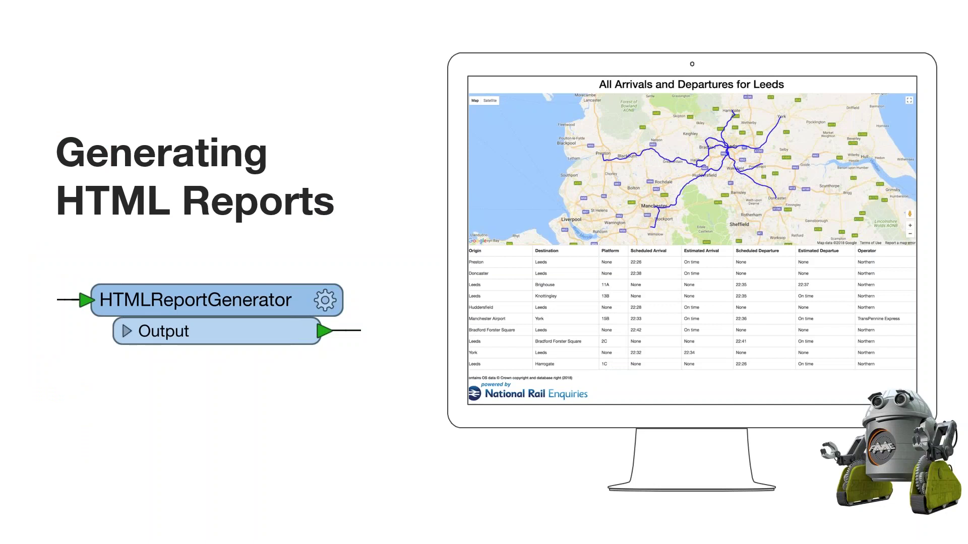